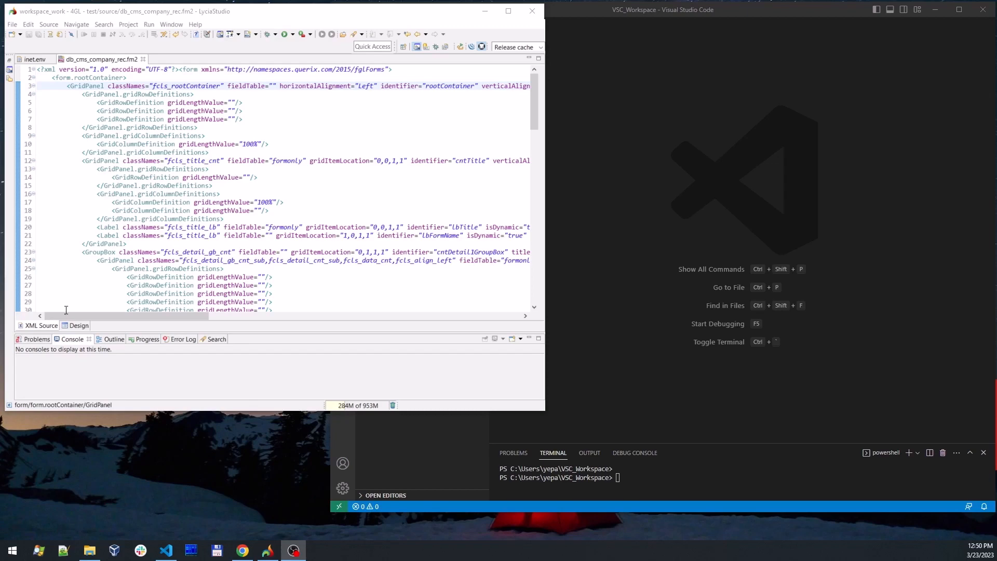
- Show db_cms_company_rec.fm2 in design view and examine its root container, title panel, detail group box with nested grid, and status bar panel
click(78, 326)
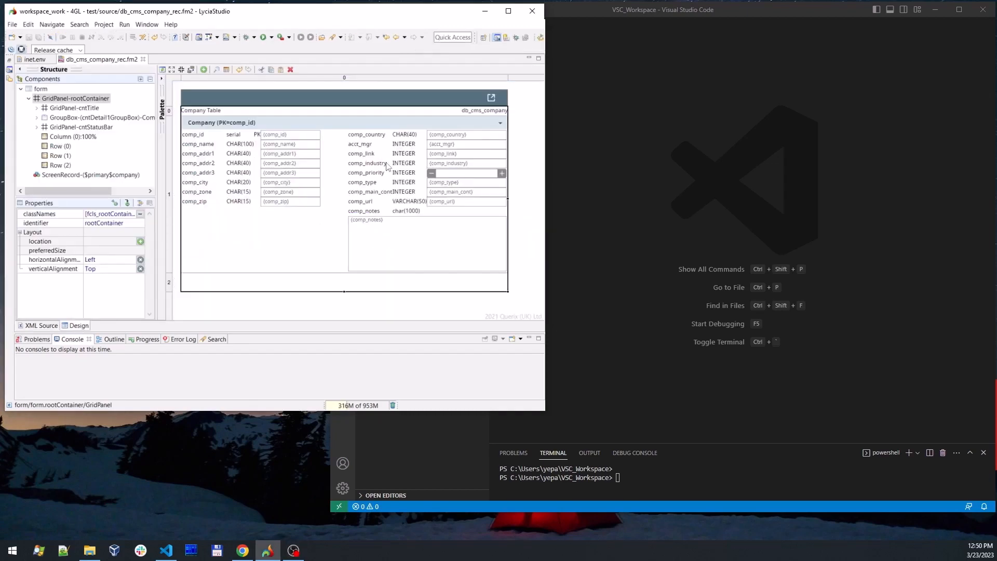
click(62, 108)
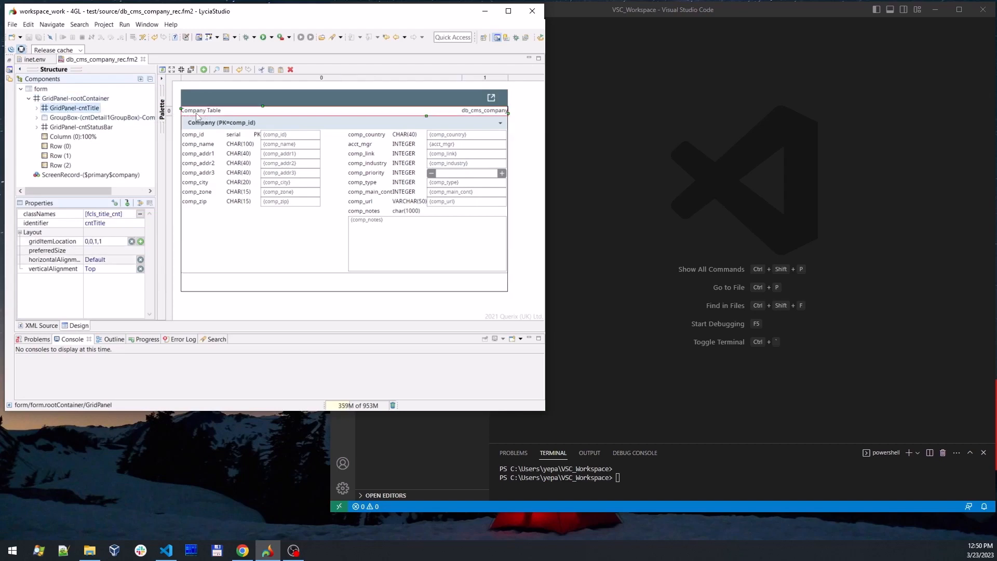
click(202, 136)
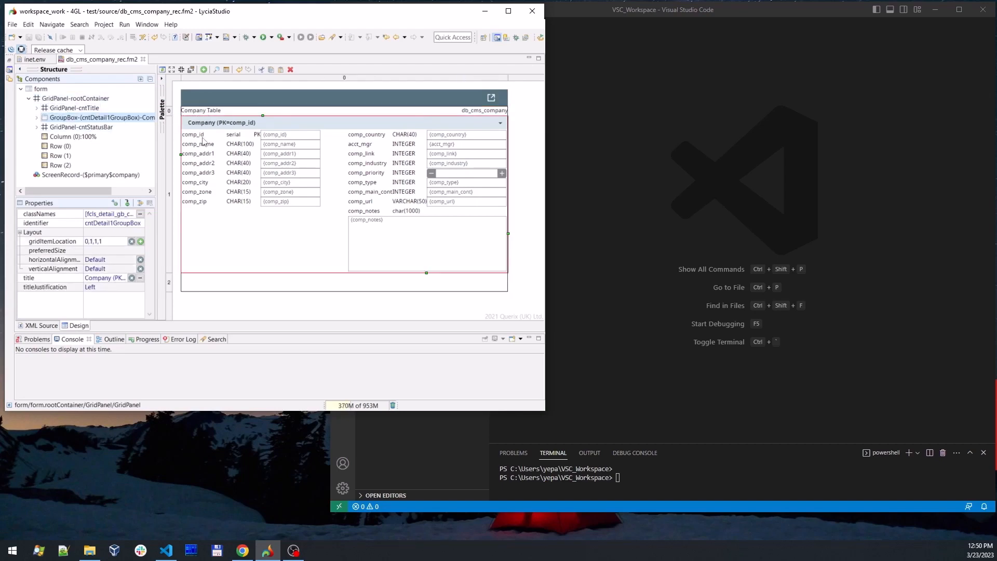
click(37, 118)
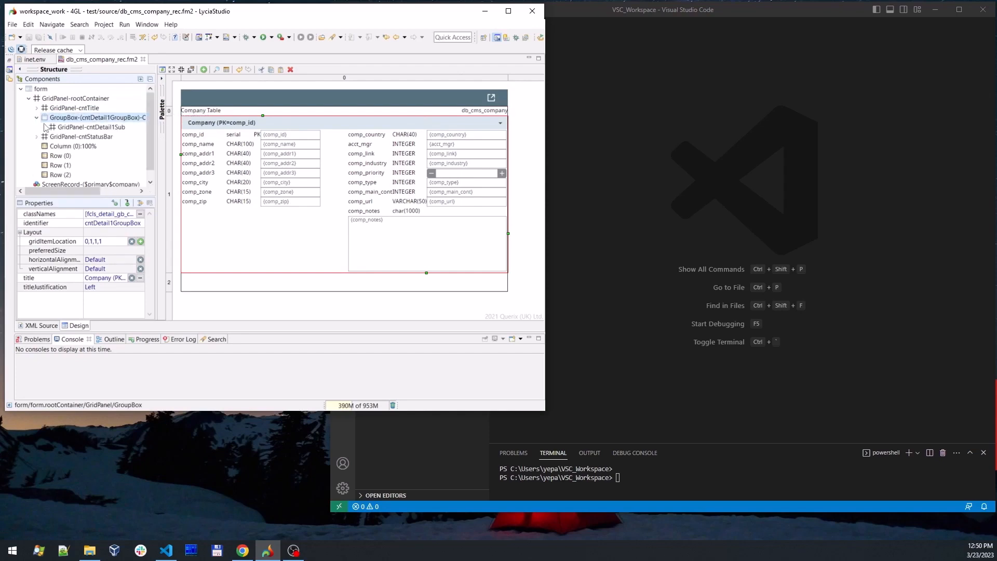
click(54, 127)
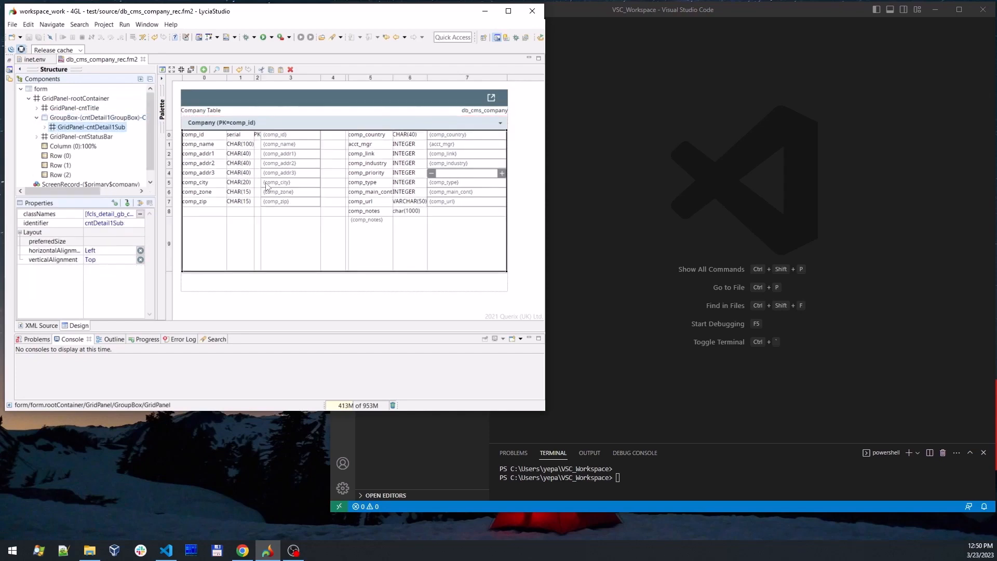
click(37, 119)
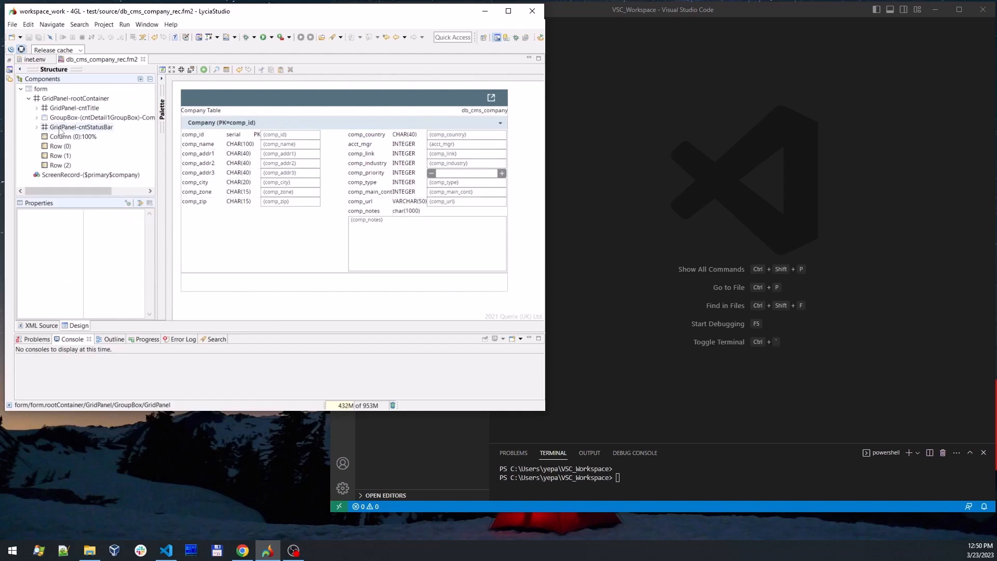
click(62, 128)
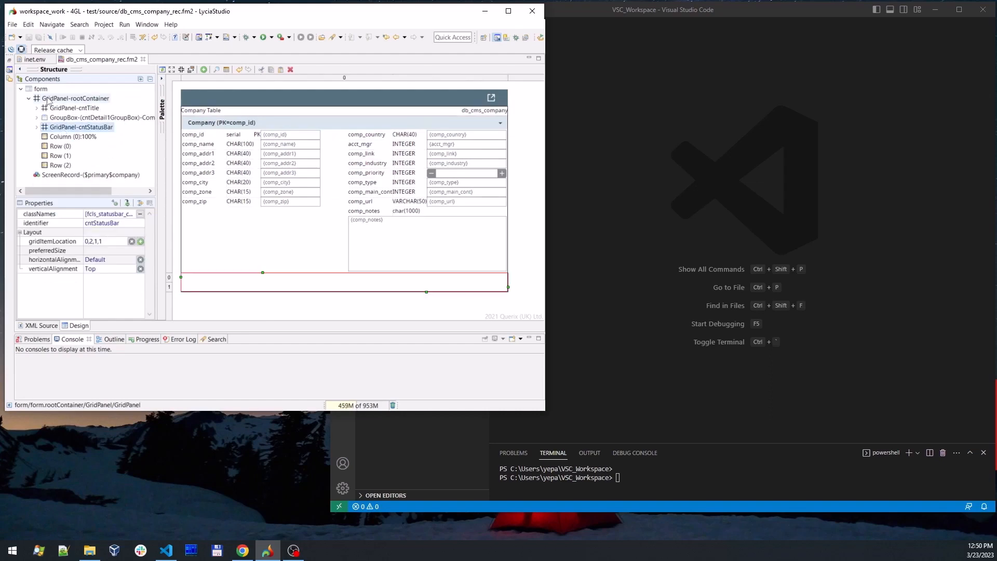
click(62, 99)
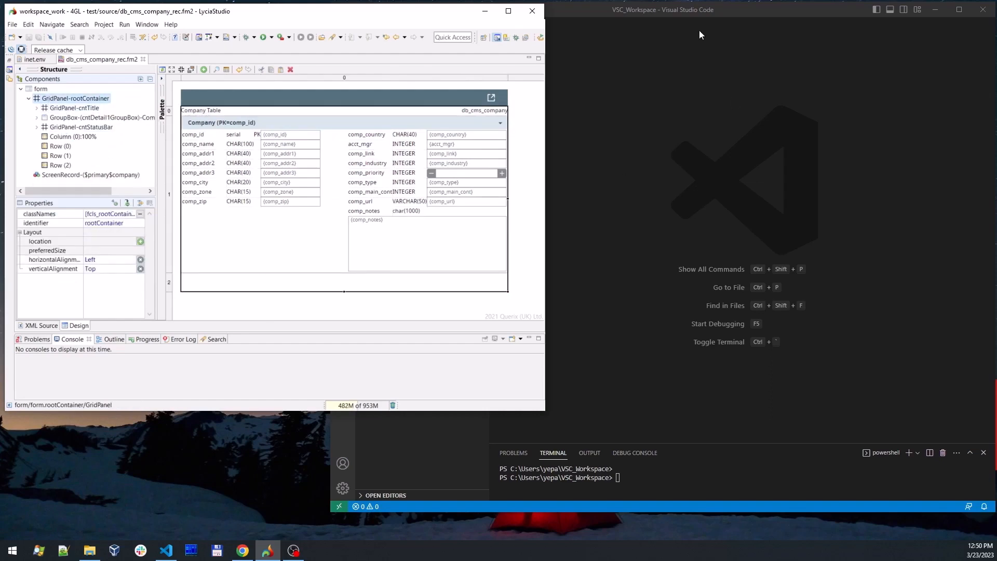
- Switch to Visual Studio Code and create an XML form file named New in the FD program
click(688, 11)
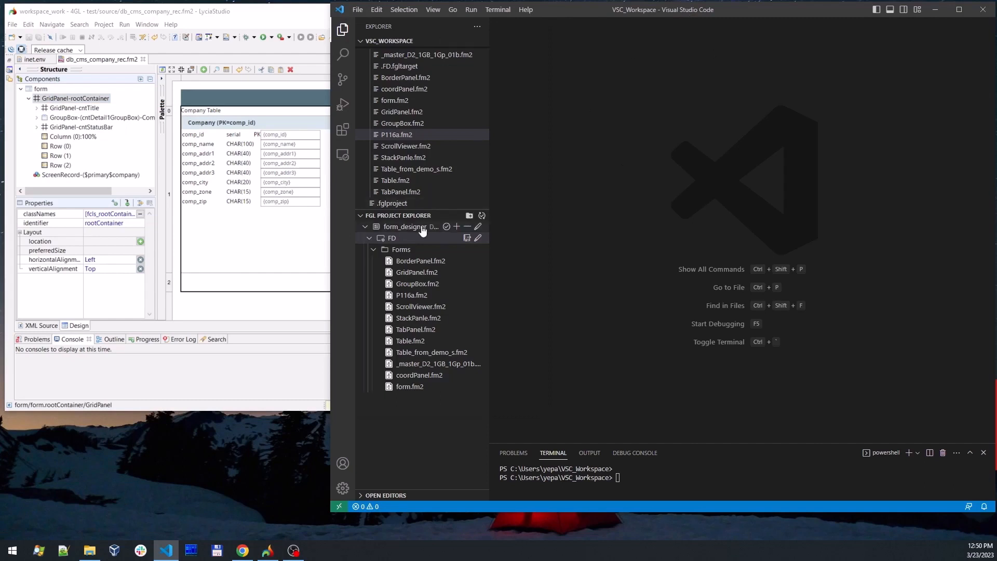
right_click(397, 238)
mouse_move(417, 249)
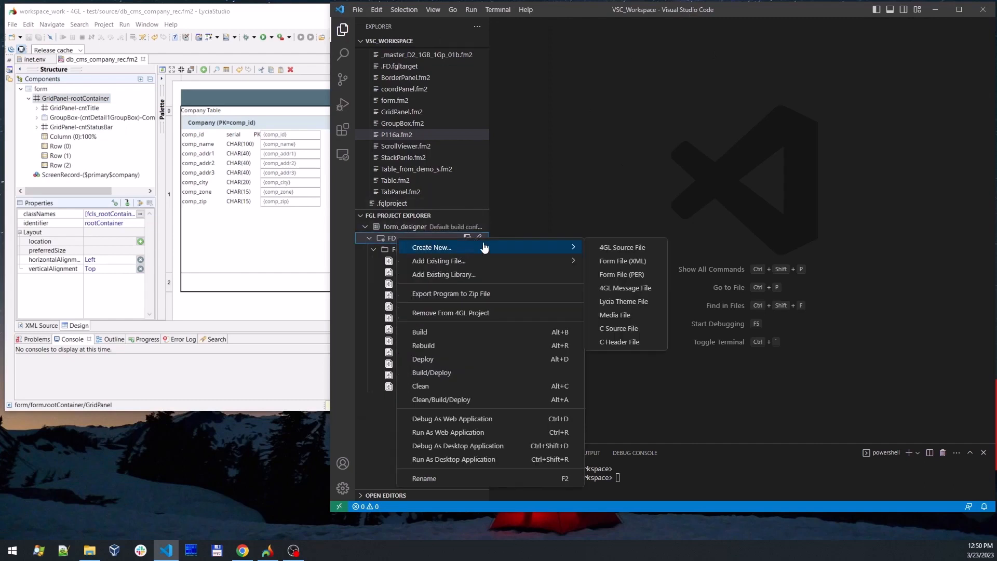
click(636, 261)
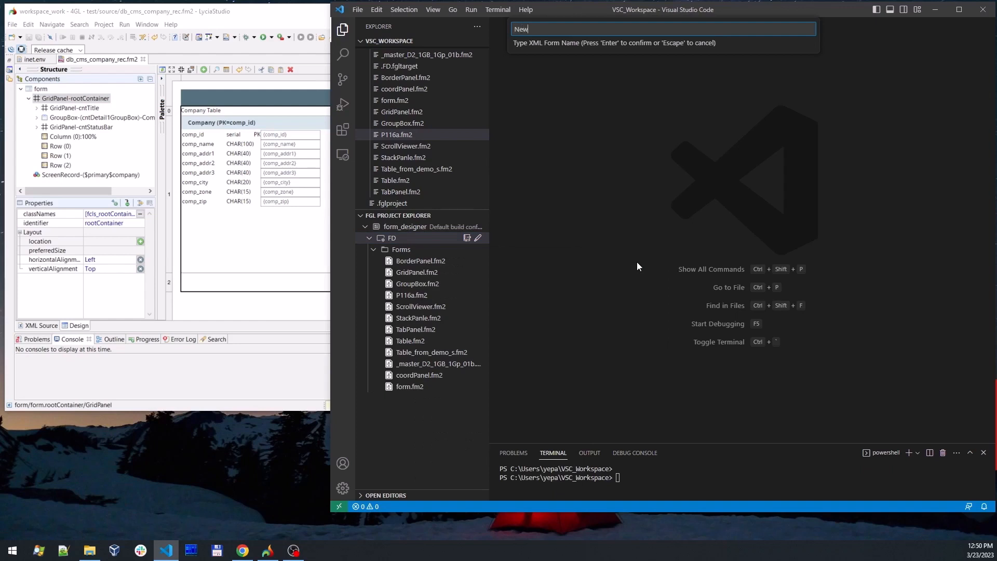
text(New)
key(Return)
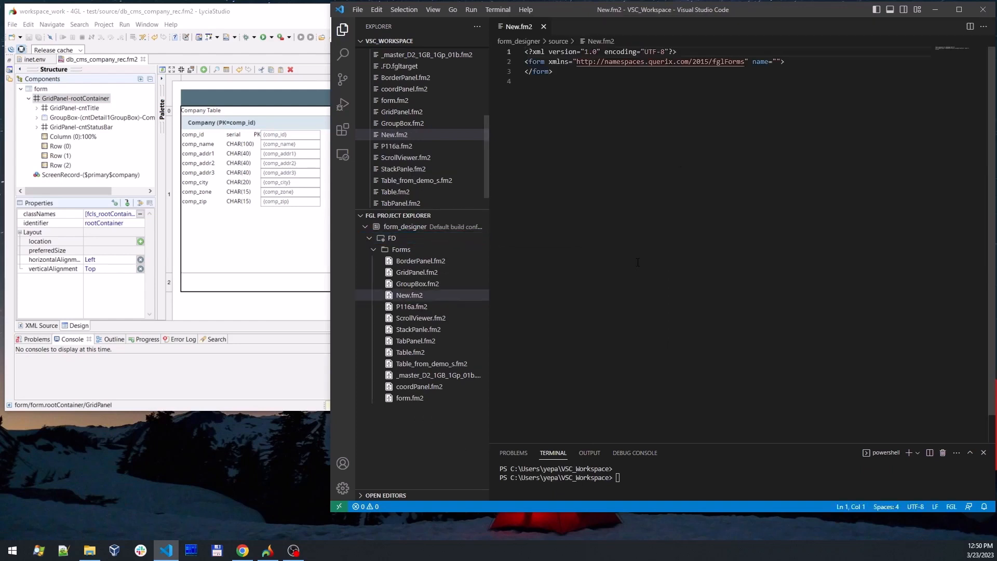
- Open New.fm2 in the Form Builder and hide the file explorer
right_click(439, 295)
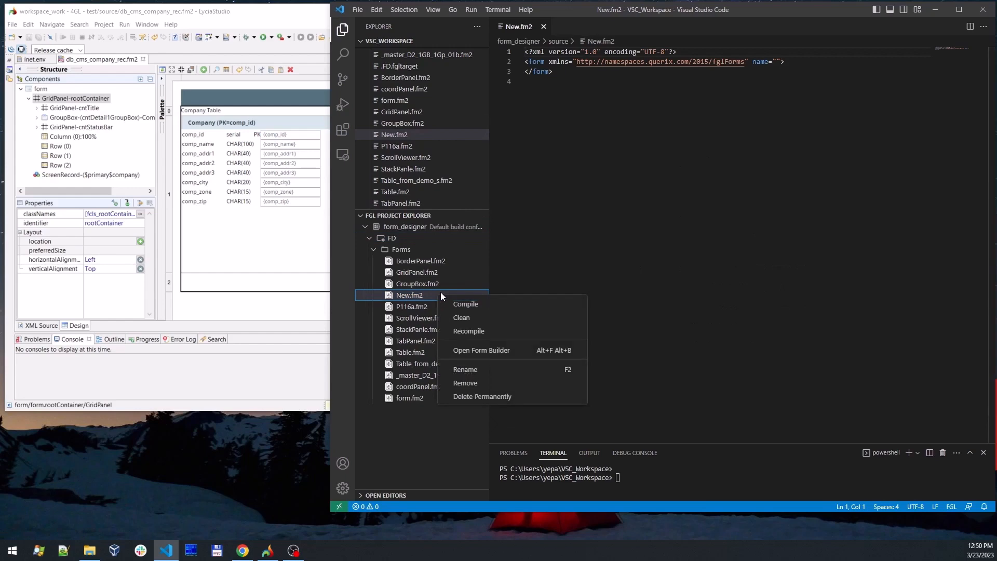
click(522, 350)
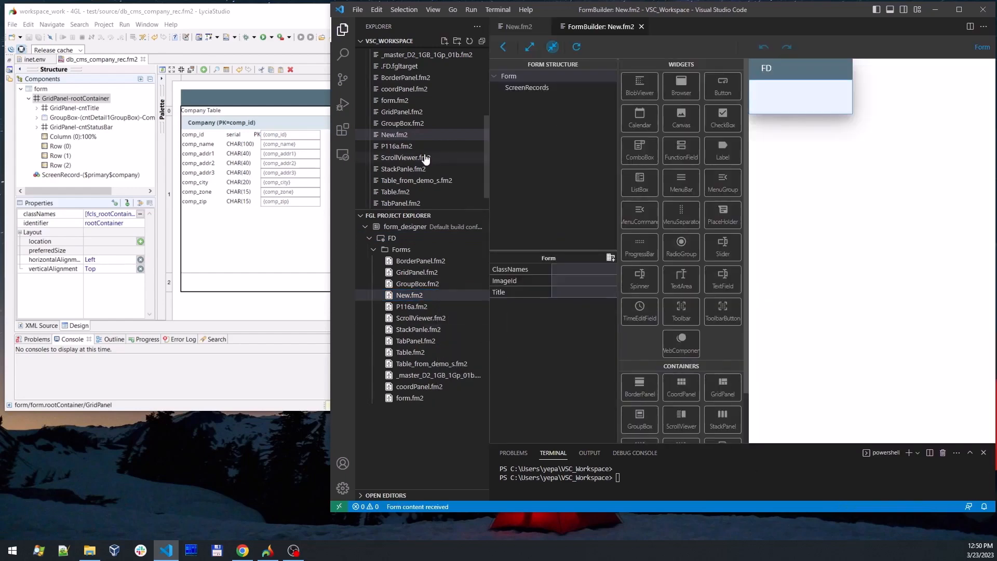
click(343, 30)
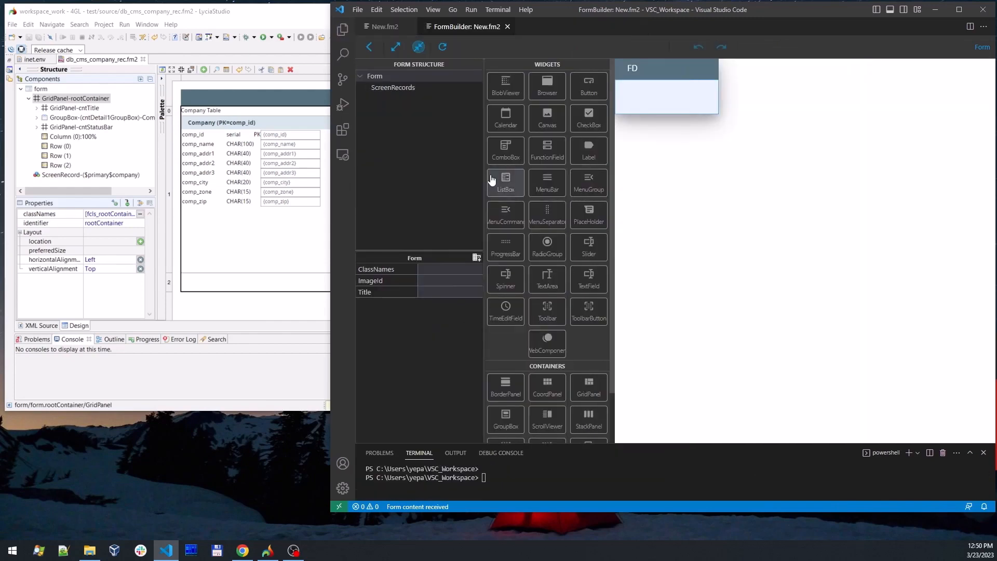
- Add a GridPanel as the form's root container, append two rows to it, and expand its column list
click(589, 387)
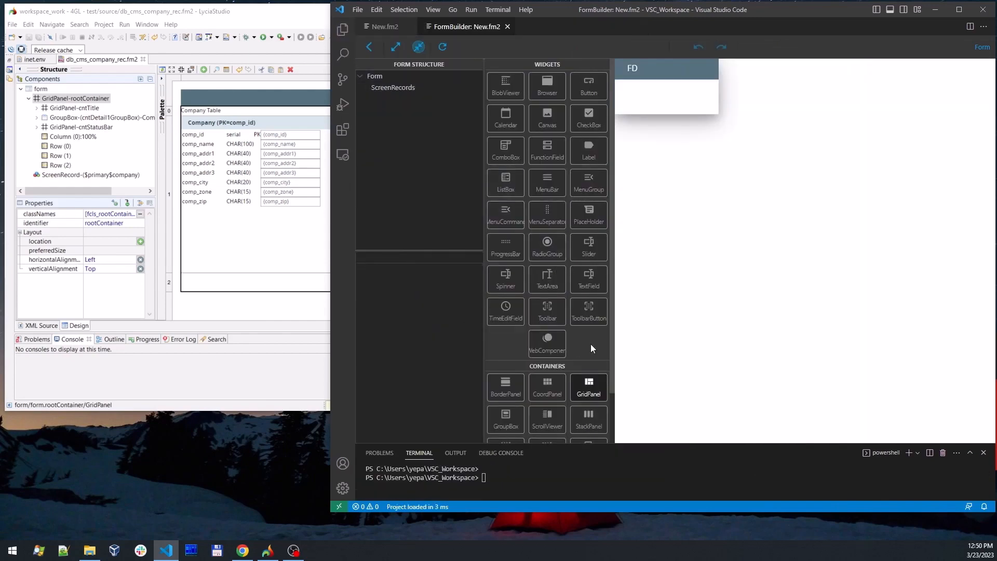
click(641, 100)
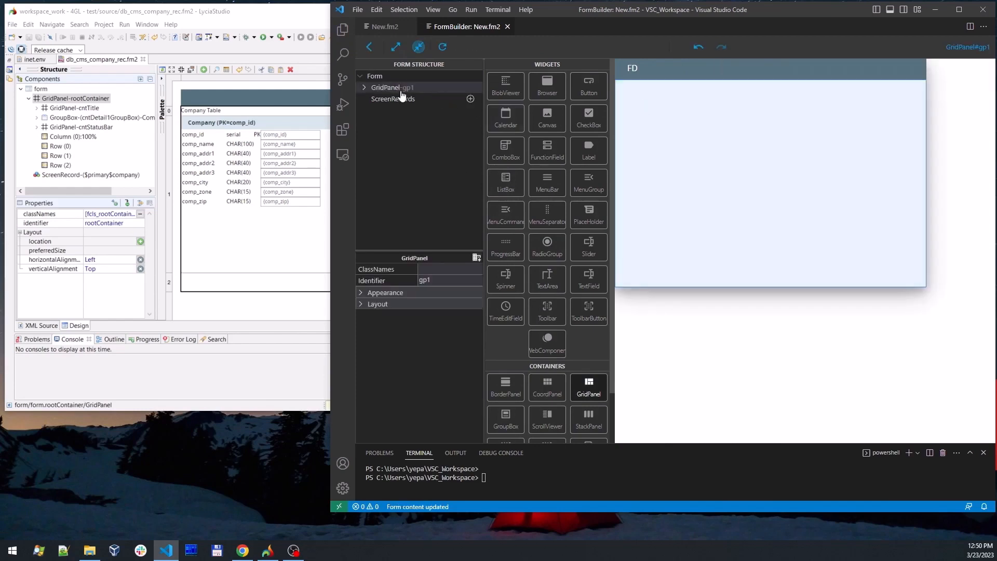
click(364, 88)
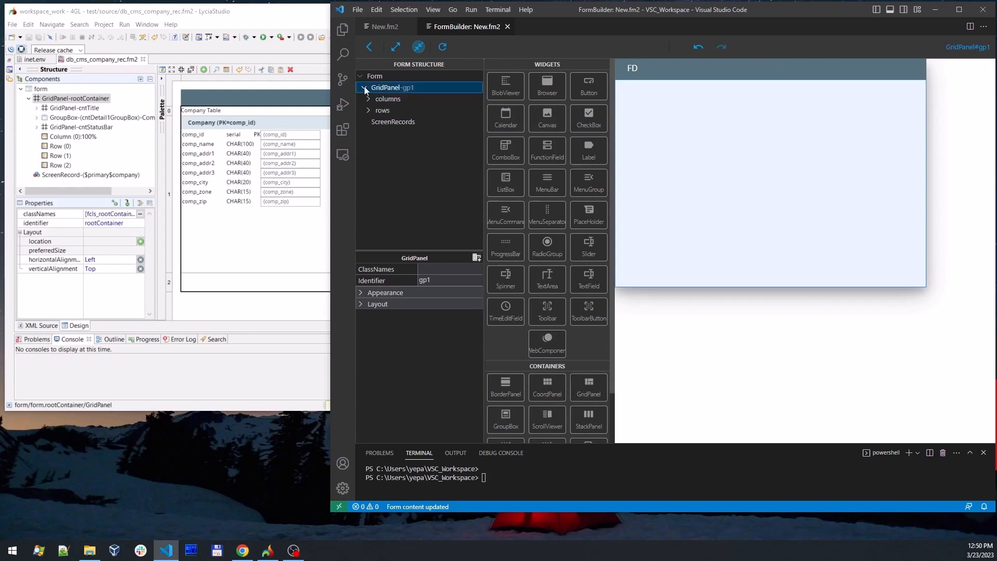
click(369, 111)
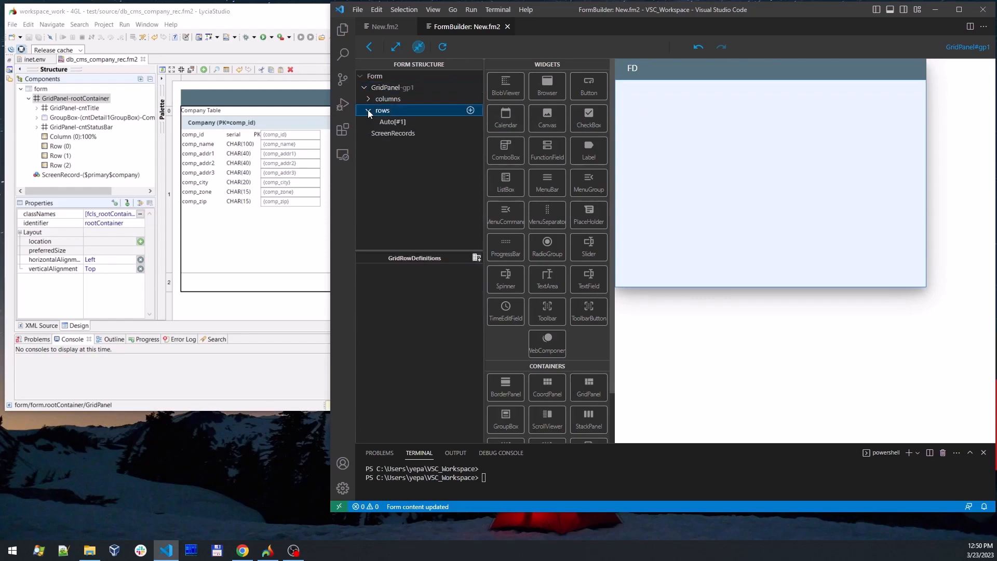
click(471, 110)
click(471, 110)
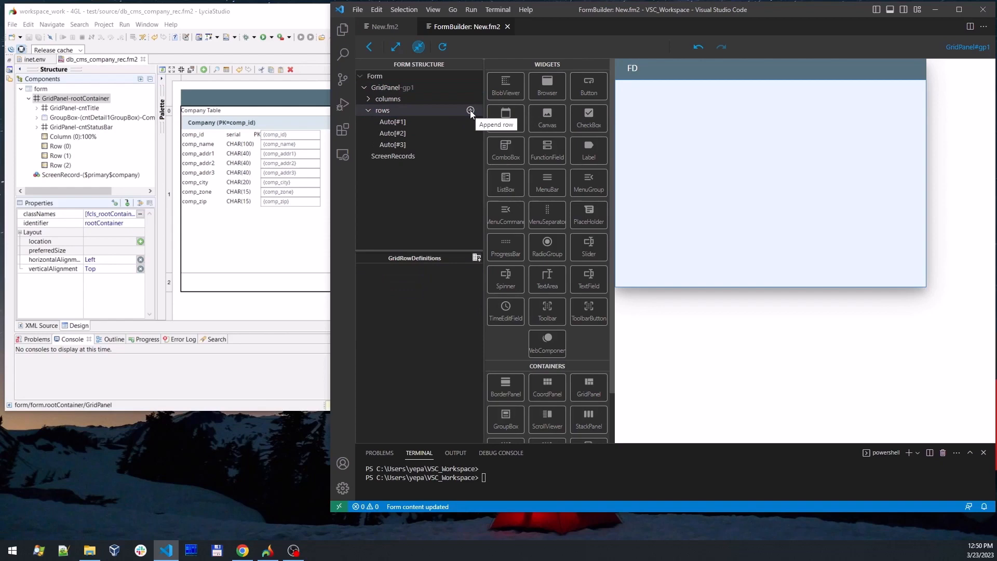
click(369, 99)
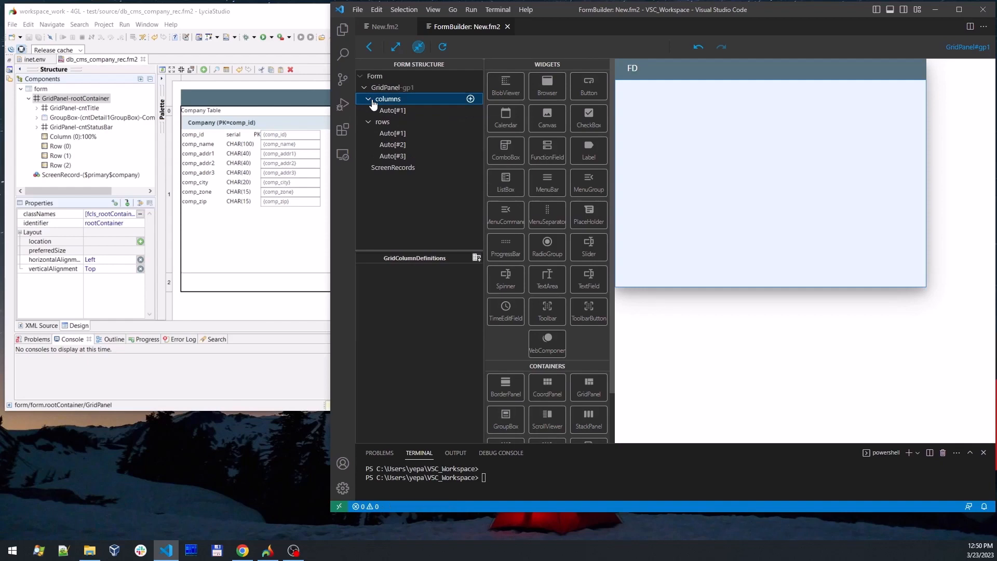
- Fill the root grid's rows in order with a GridPanel, a GroupBox and another GridPanel
click(589, 388)
click(647, 111)
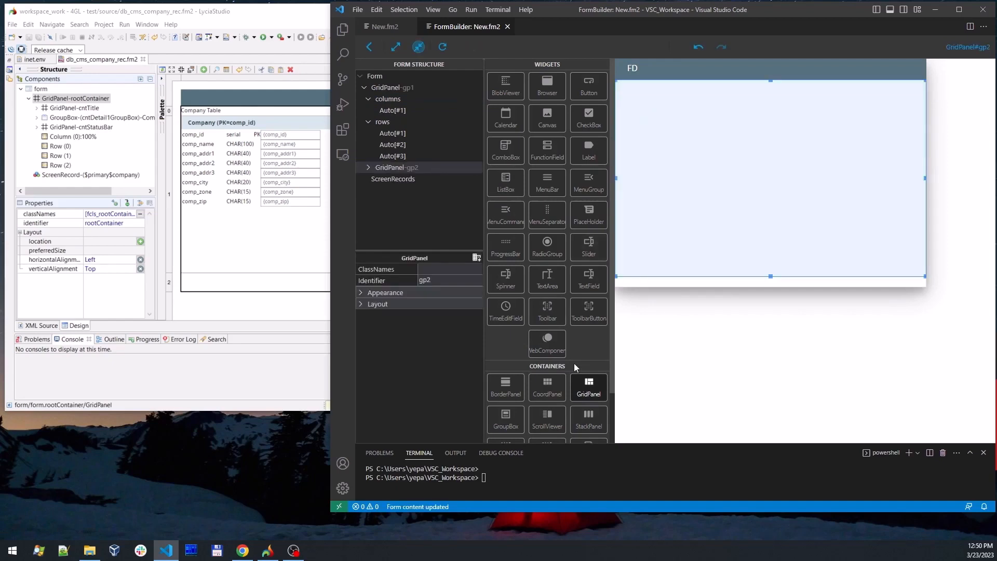
click(517, 418)
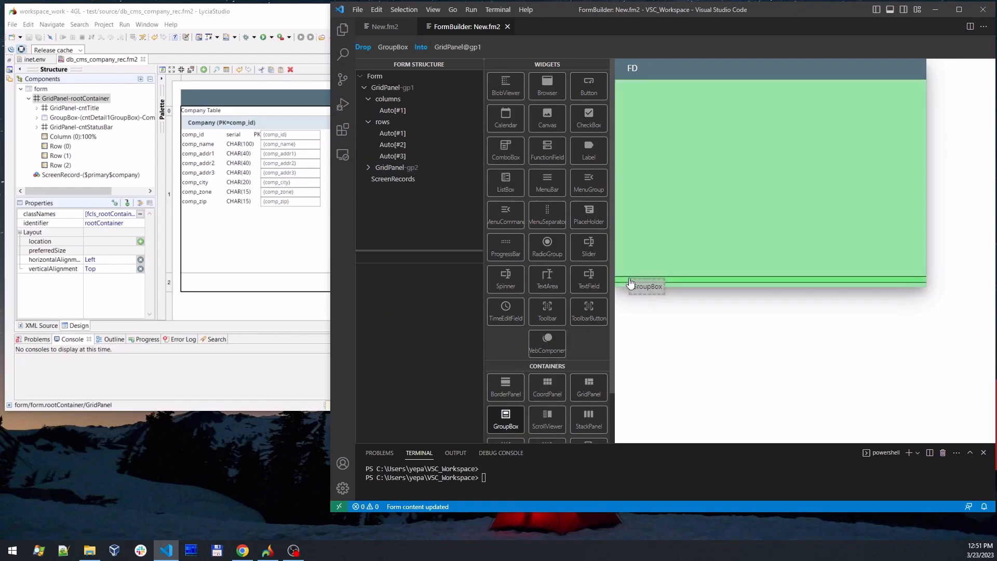
click(629, 282)
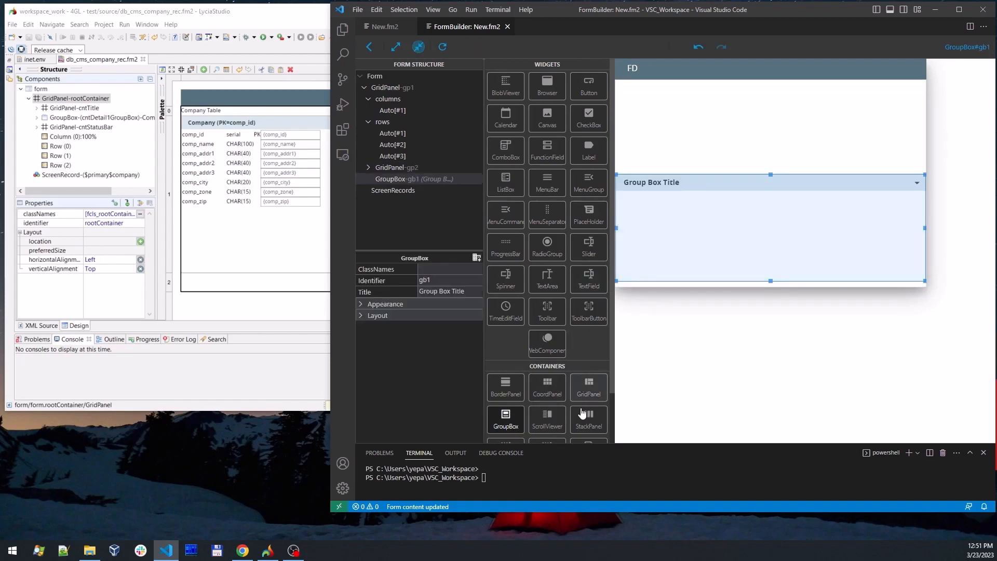
click(593, 384)
click(593, 383)
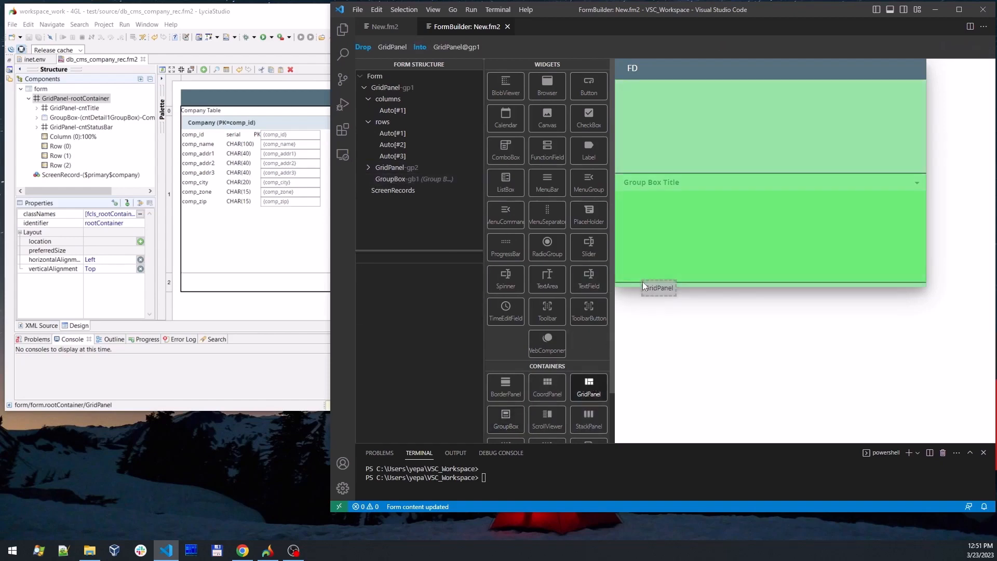
click(643, 285)
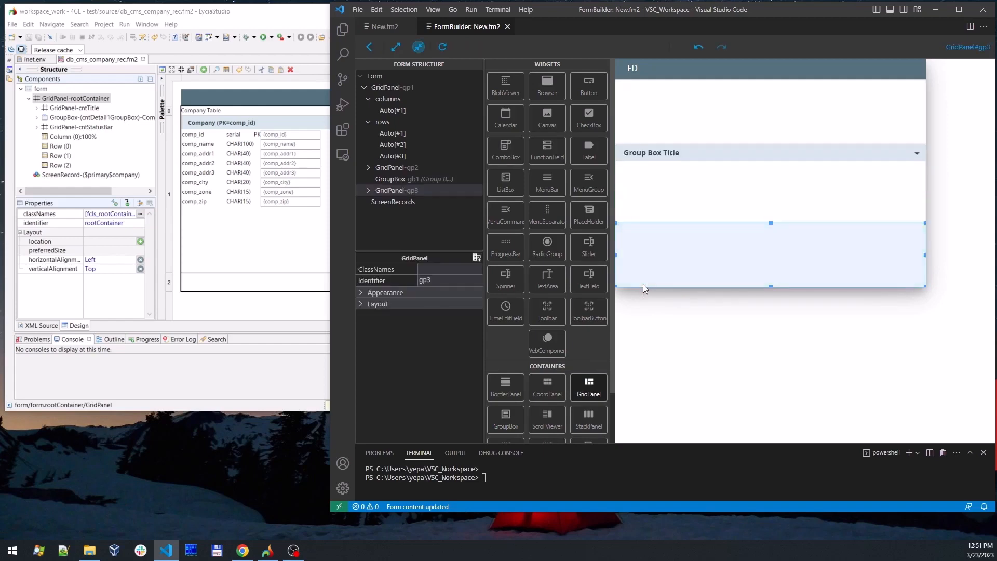
- Nest a GridPanel inside the group box in the form's middle row
click(652, 191)
click(653, 117)
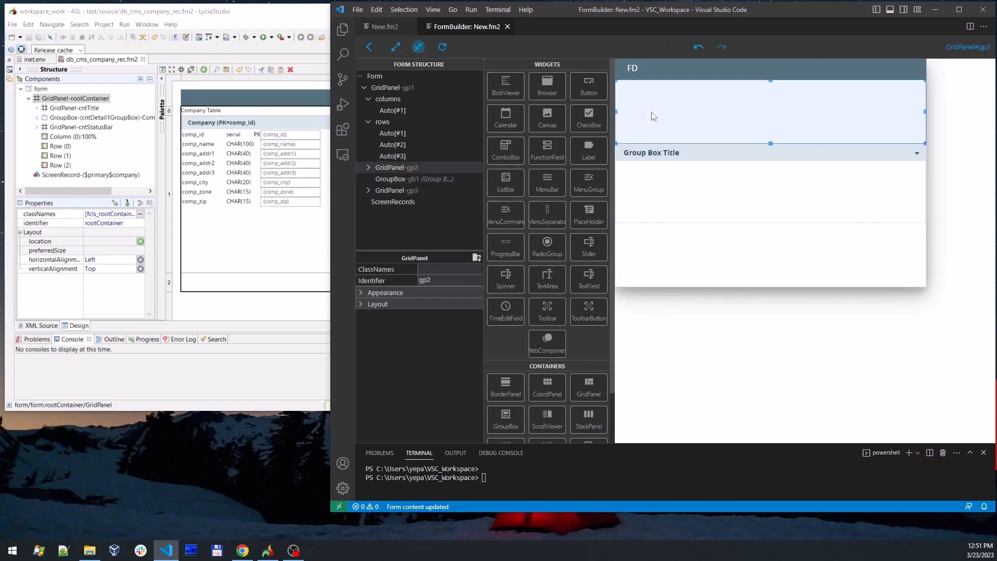
click(656, 189)
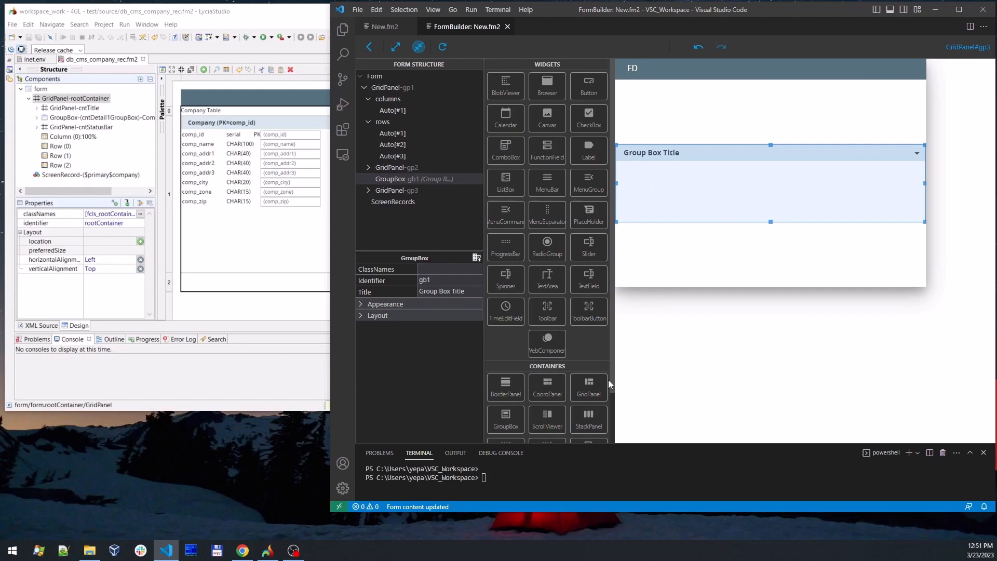
drag(592, 384, 666, 203)
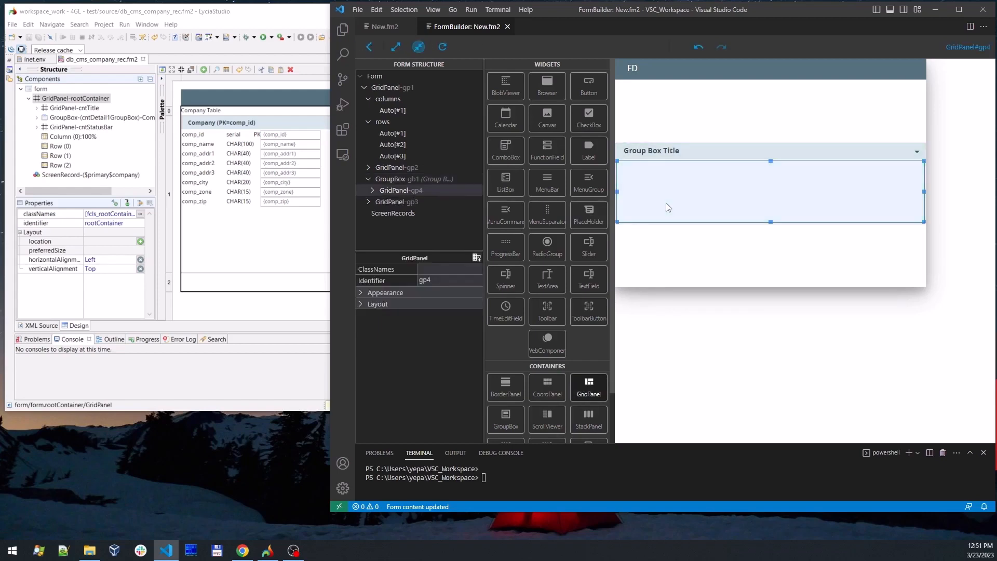
- Following the reference form's cntTitle panel, append a second column to the first-row GridPanel and place a Label in each column
click(666, 117)
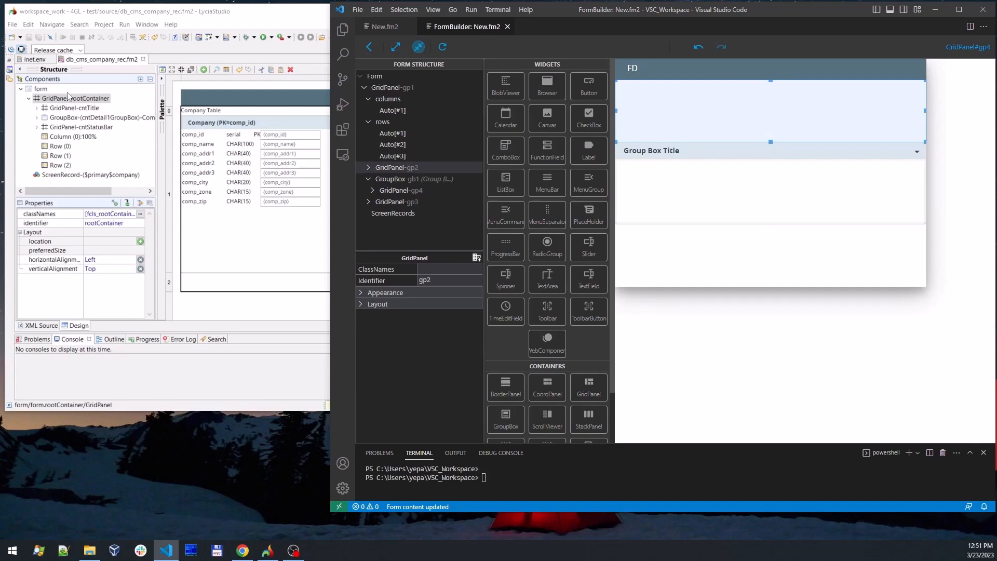
click(37, 110)
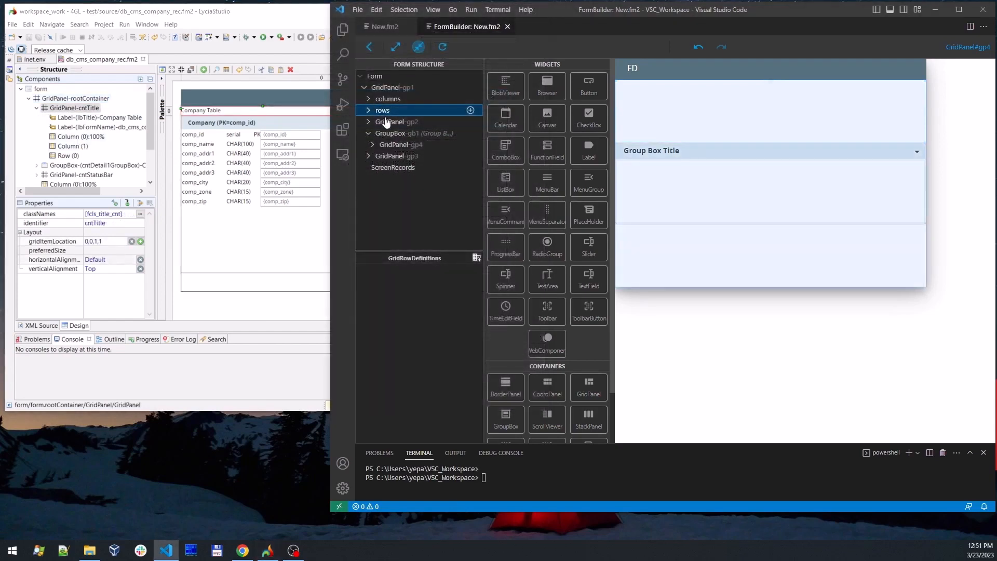
click(389, 124)
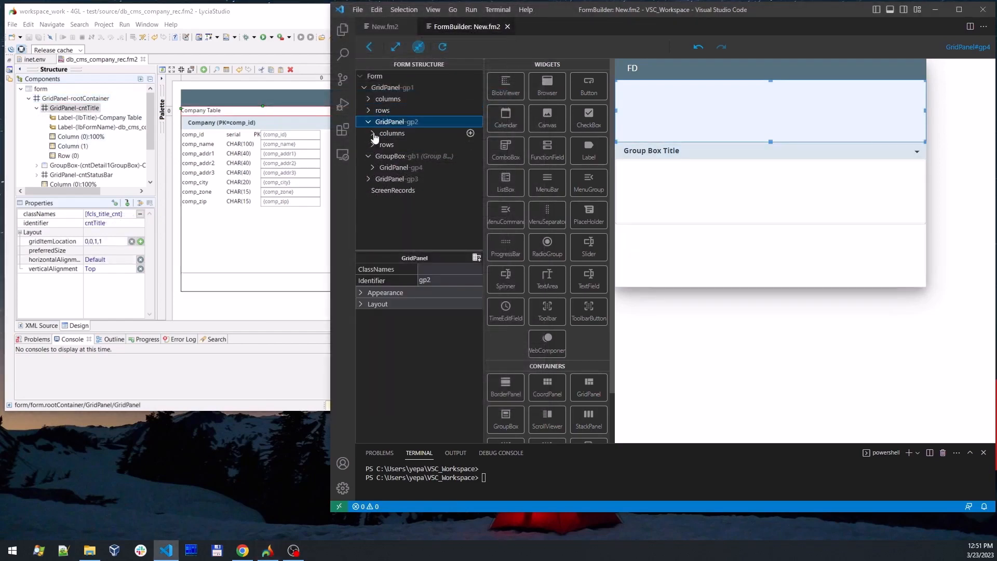
click(377, 135)
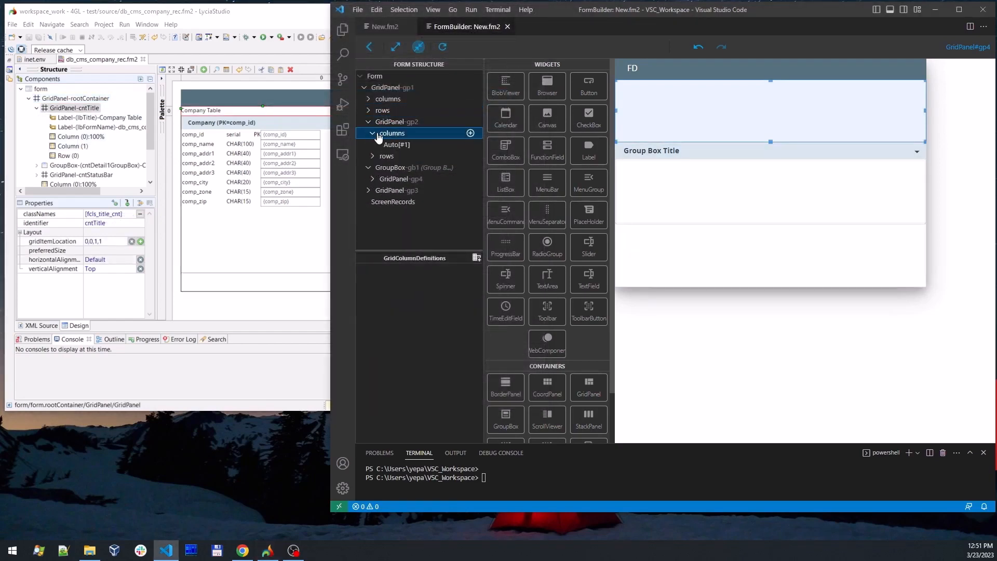
click(470, 133)
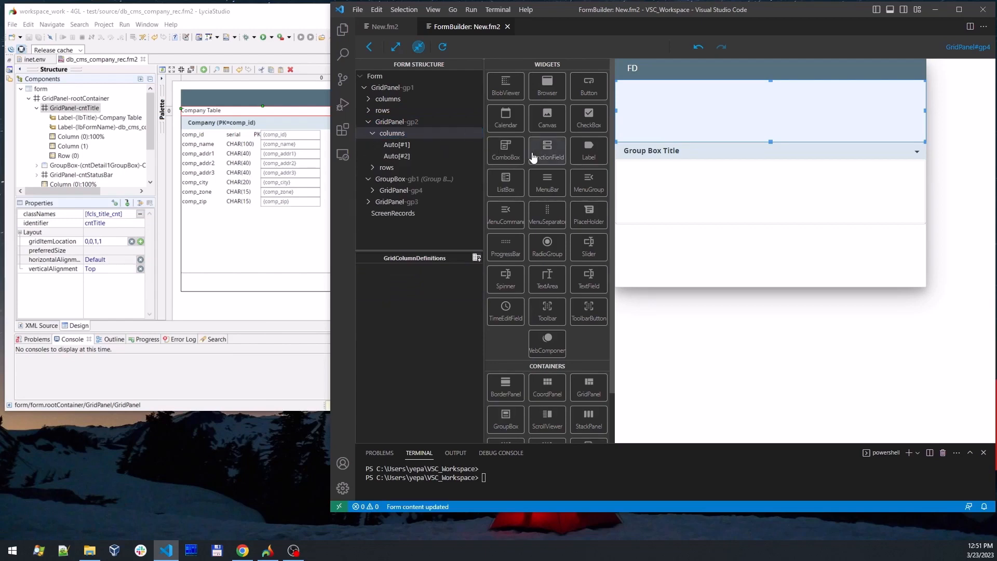
drag(590, 151, 803, 122)
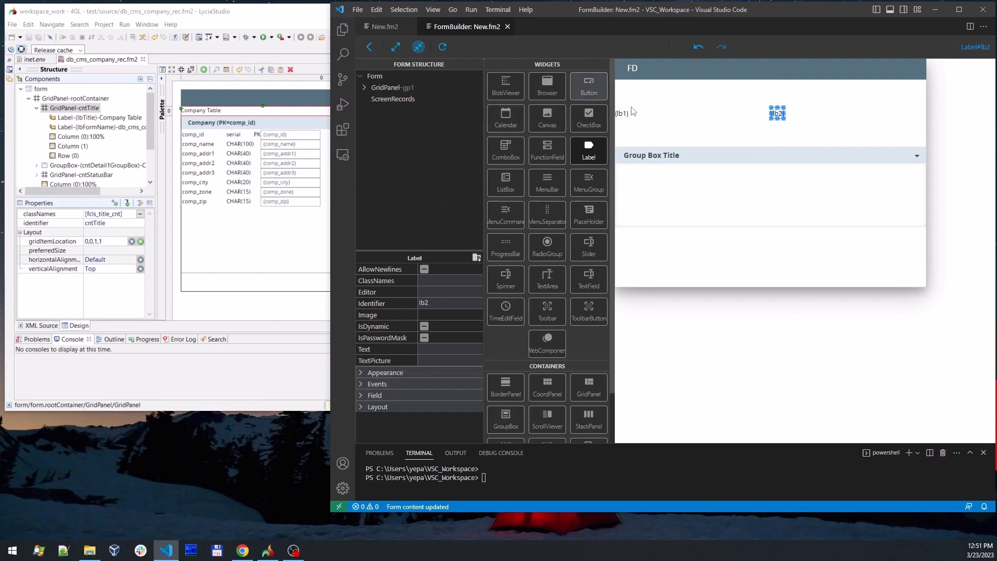
- Set the grid length of the first column in the first-row GridPanel to 100%
click(687, 126)
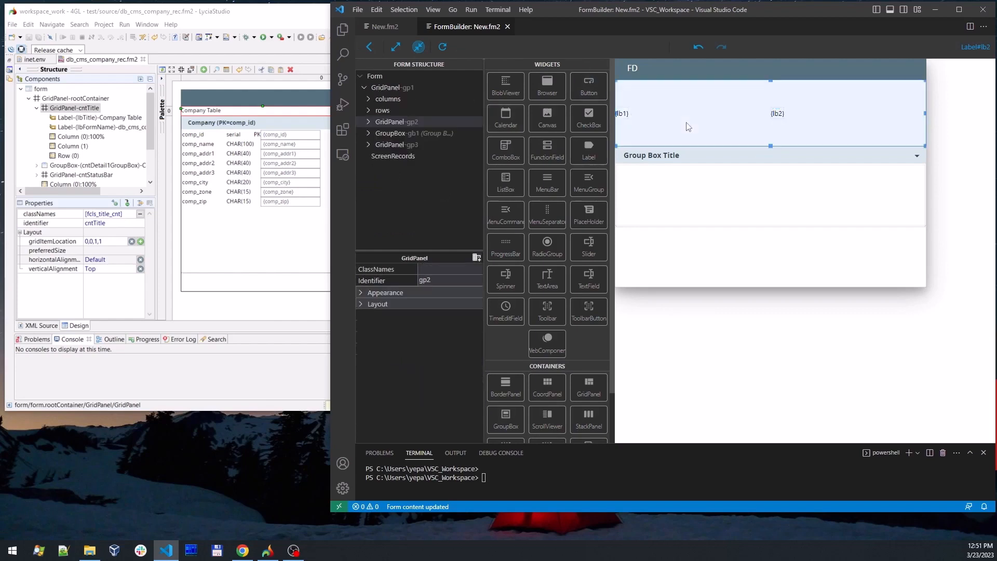
click(370, 122)
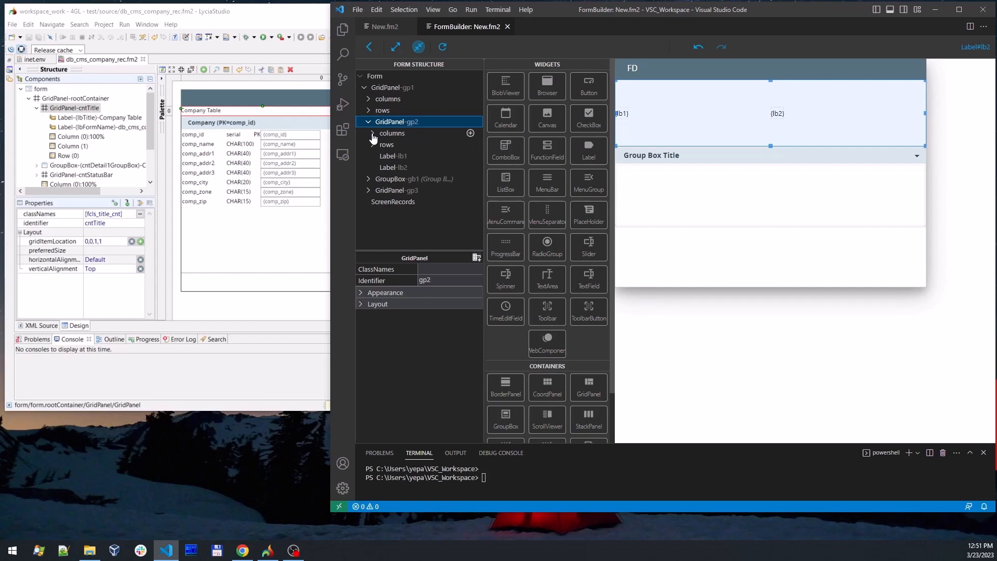
click(372, 135)
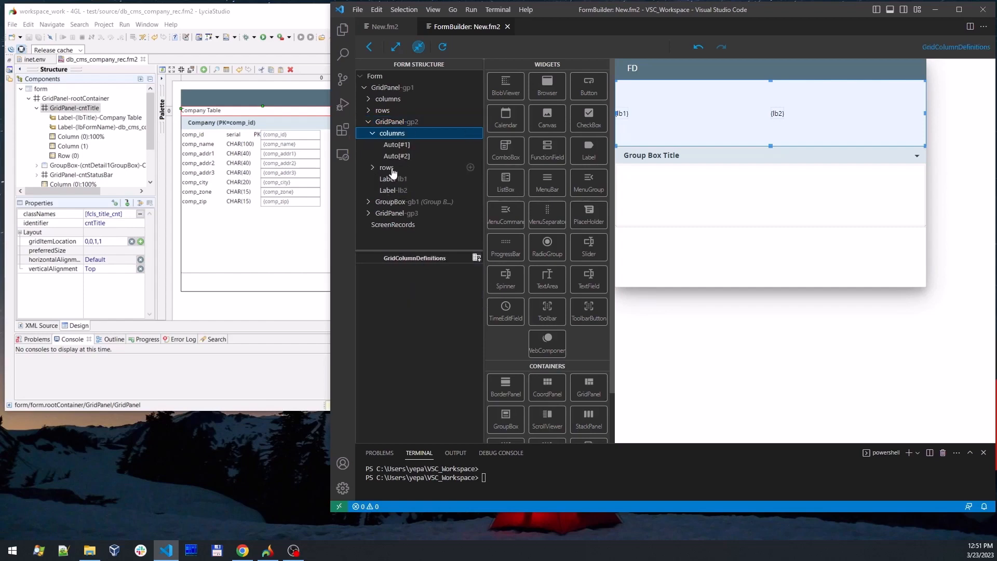
click(401, 146)
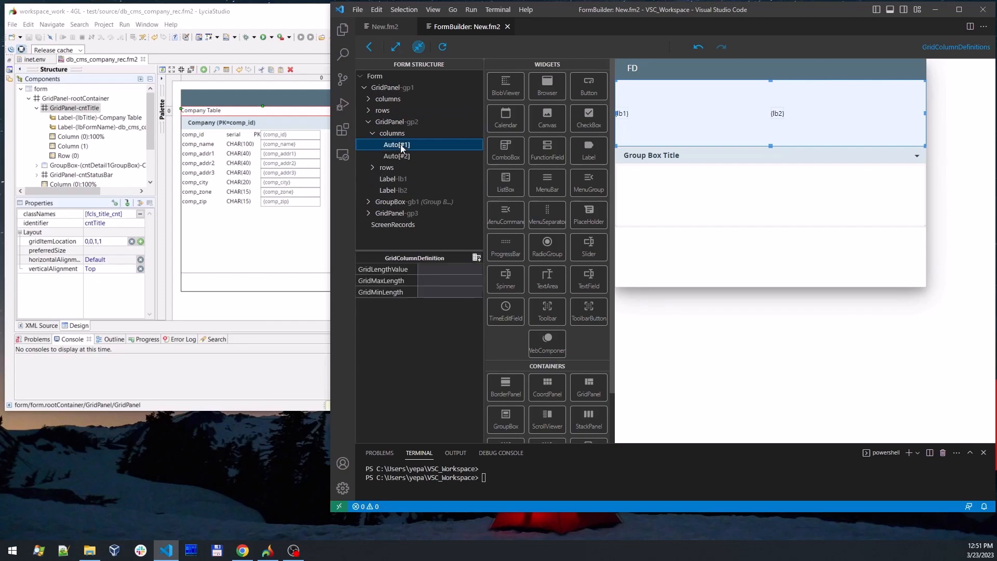
click(443, 270)
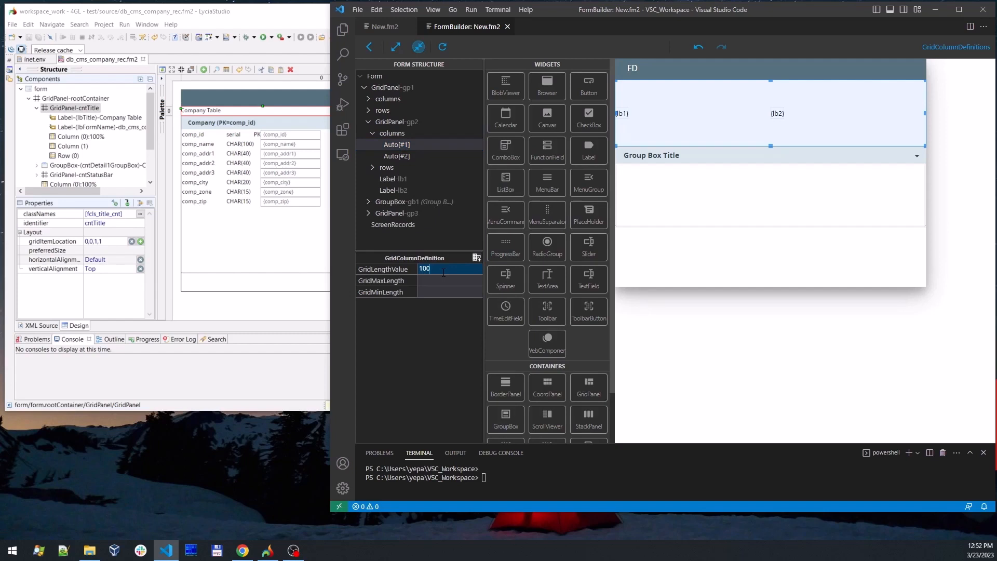
key(Return)
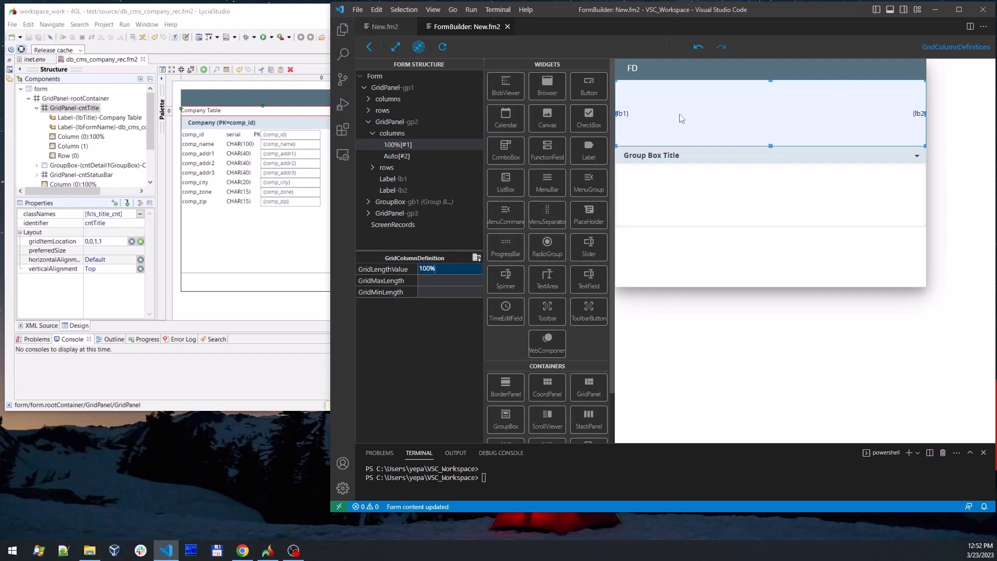
click(623, 114)
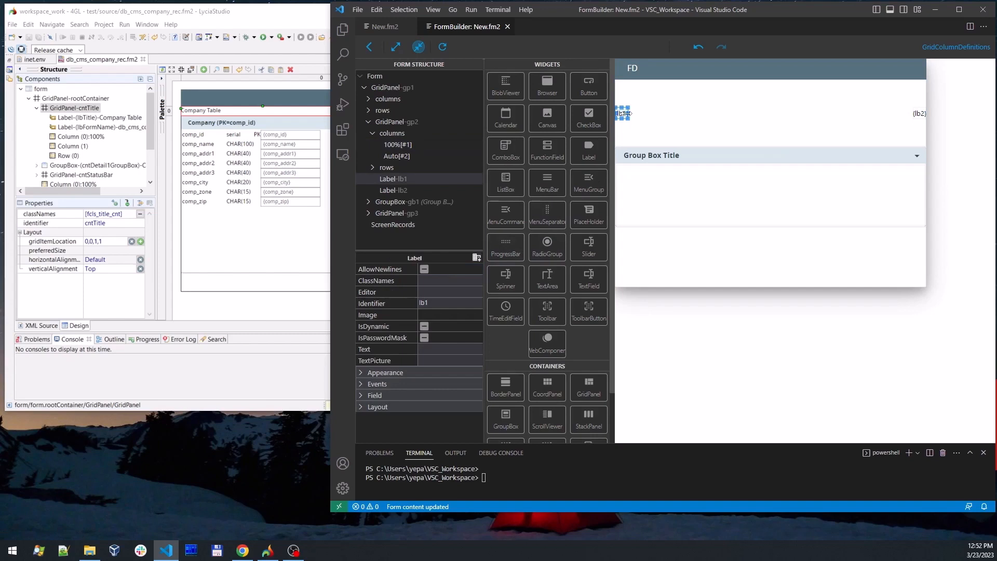
click(920, 114)
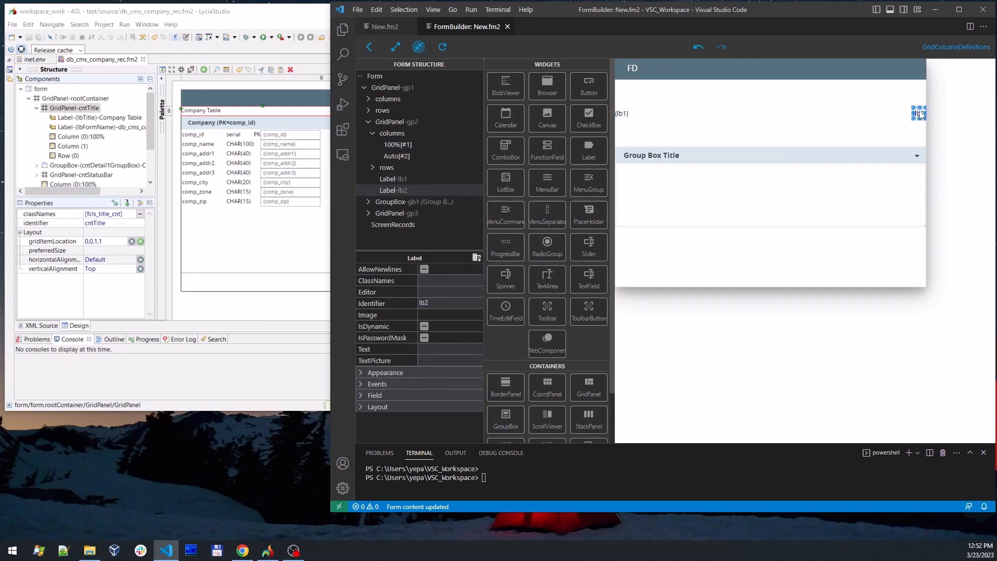
- Give the first-row GridPanel a Top vertical alignment and a Default horizontal alignment, matching the reference form's cntTitle panel
click(390, 125)
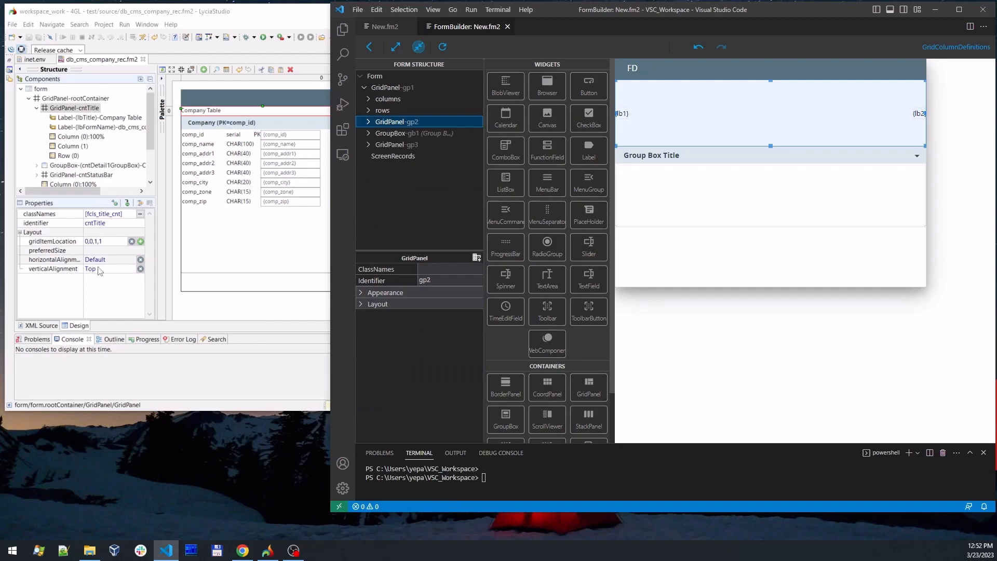
click(370, 305)
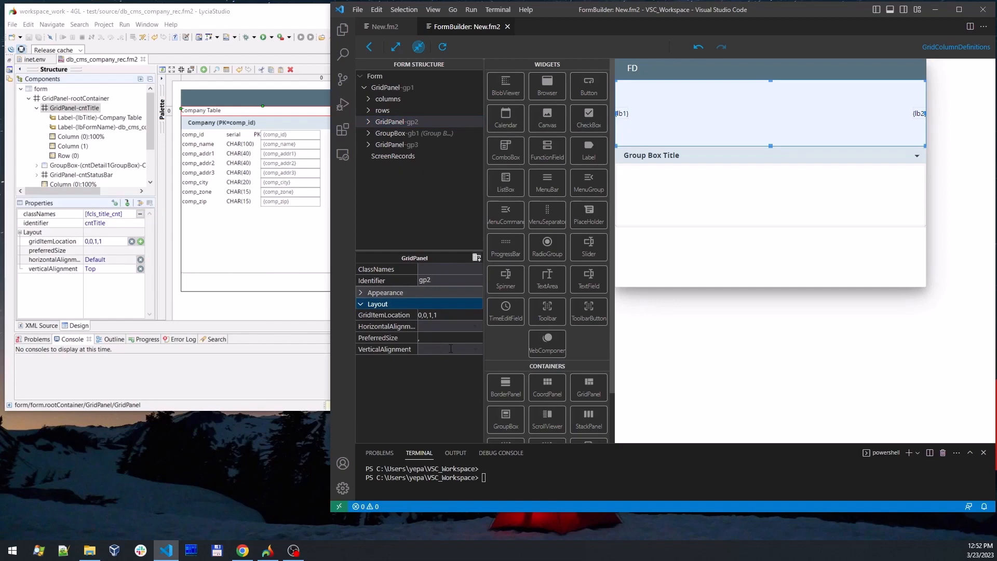
click(473, 349)
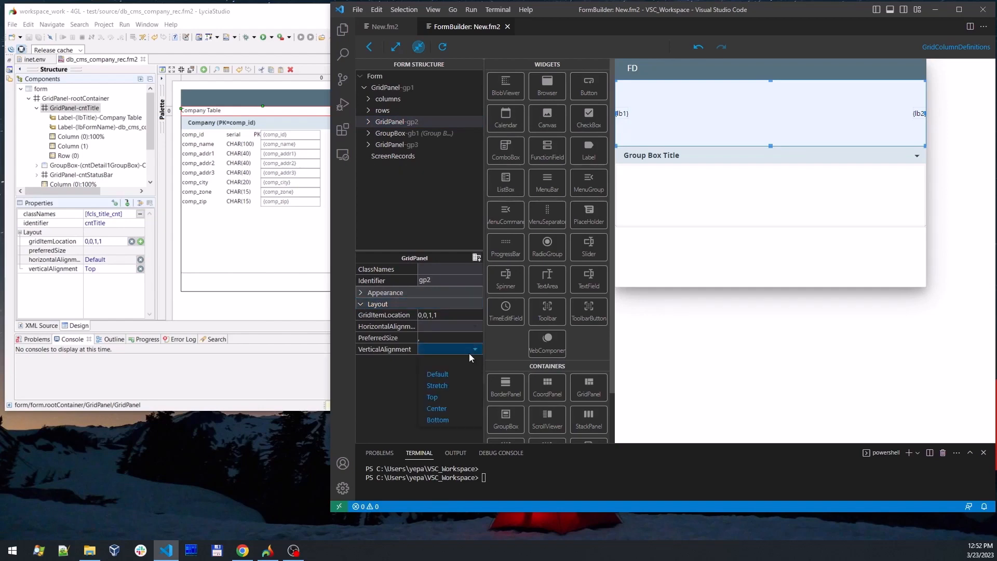
click(432, 397)
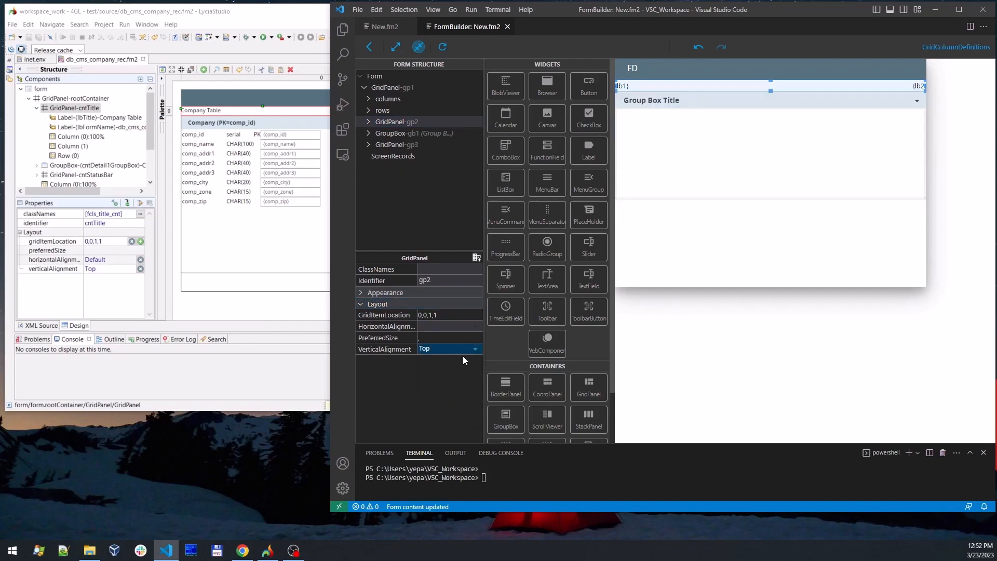
click(473, 327)
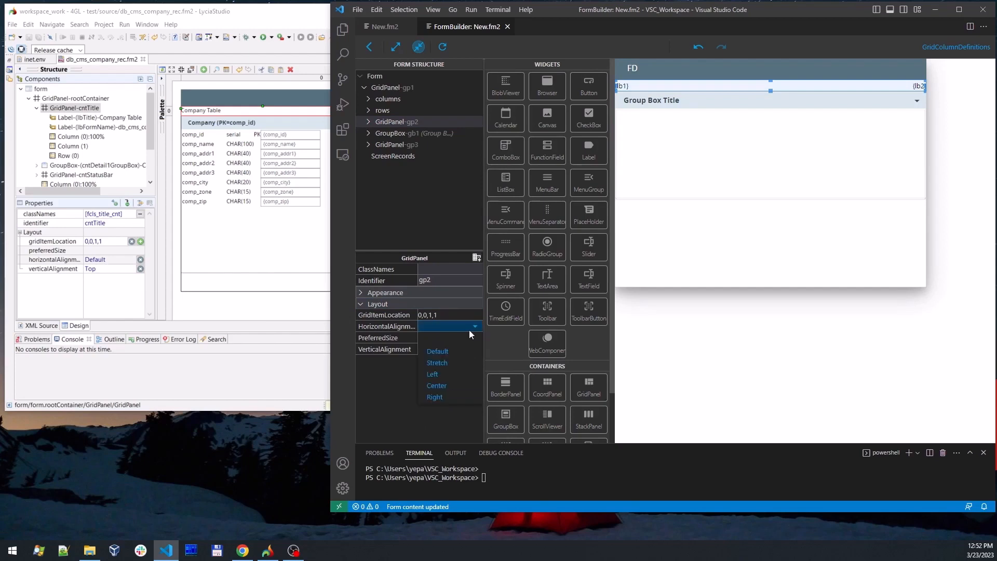
click(453, 356)
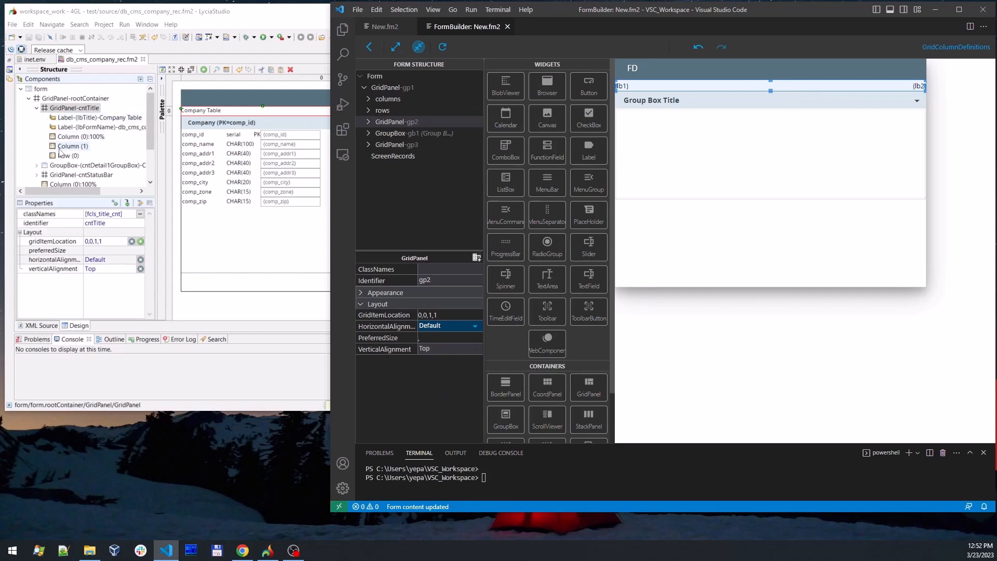
- Switch to LyciaStudio and check the layout and text properties of the cntTitle panel's lbTitle and lbFormName labels
click(66, 119)
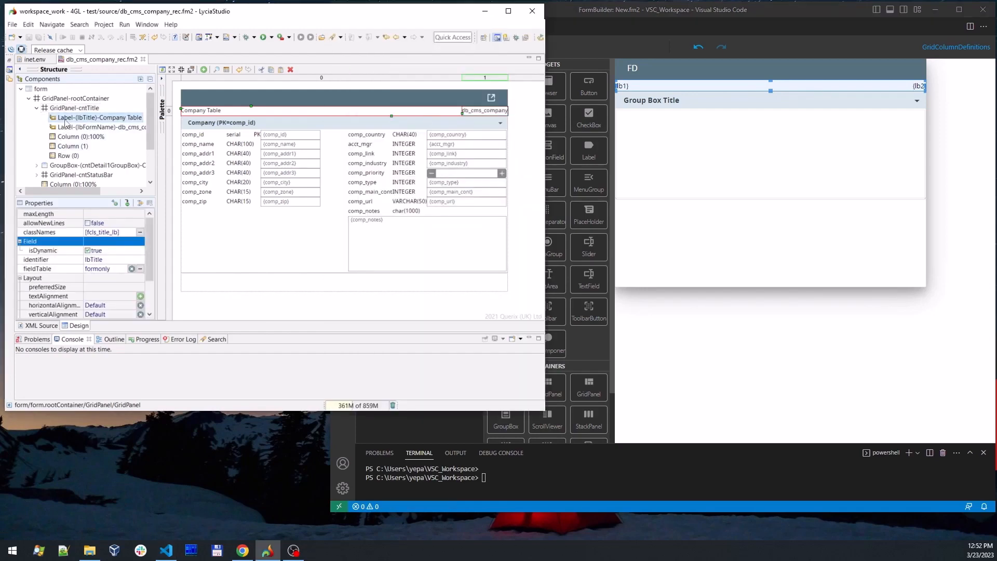
scroll(97, 286, down, 2)
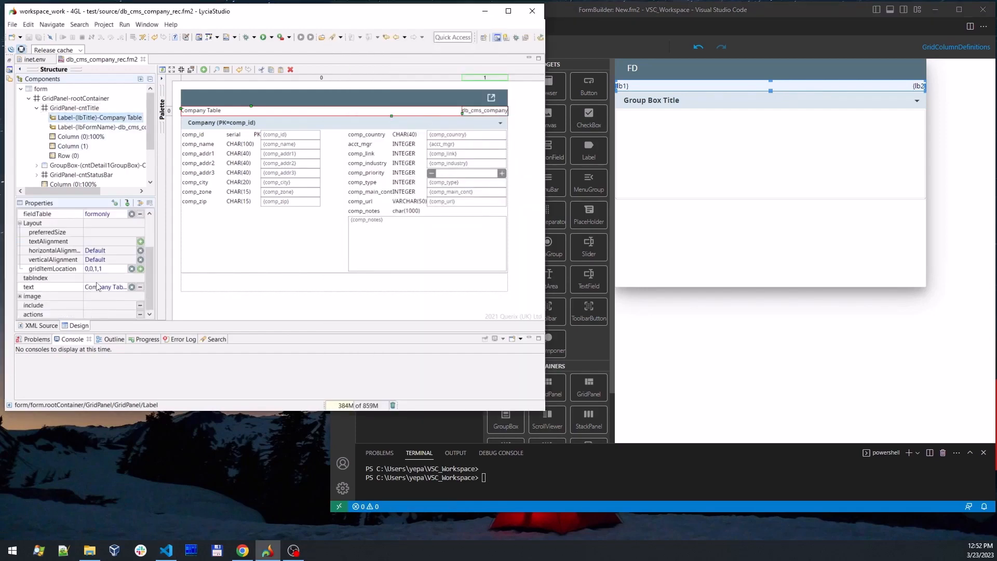
click(103, 128)
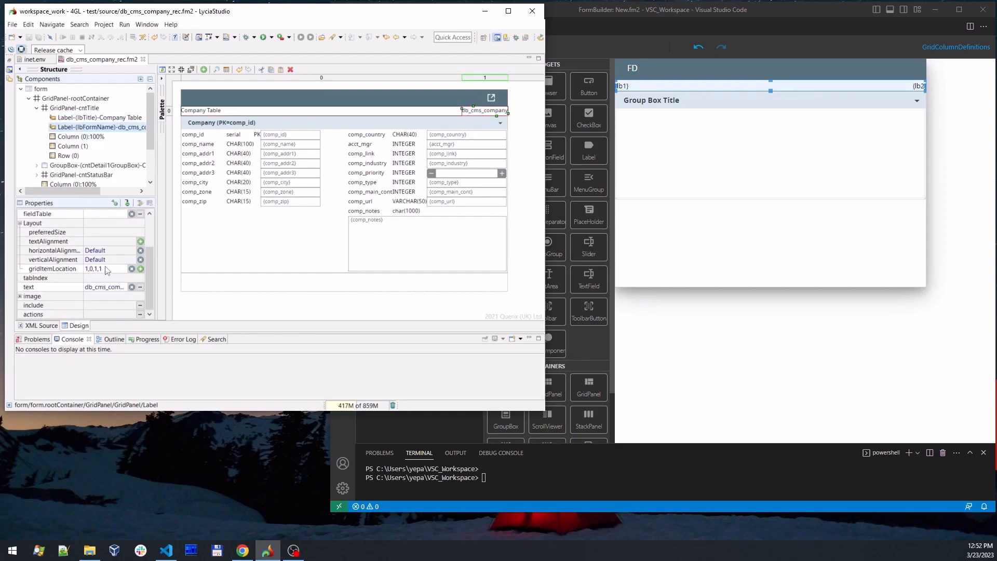
- Following the reference form's cntStatusBar panel, append a second row to the New.fm2 third-row GridPanel and place a Label in each row
click(37, 109)
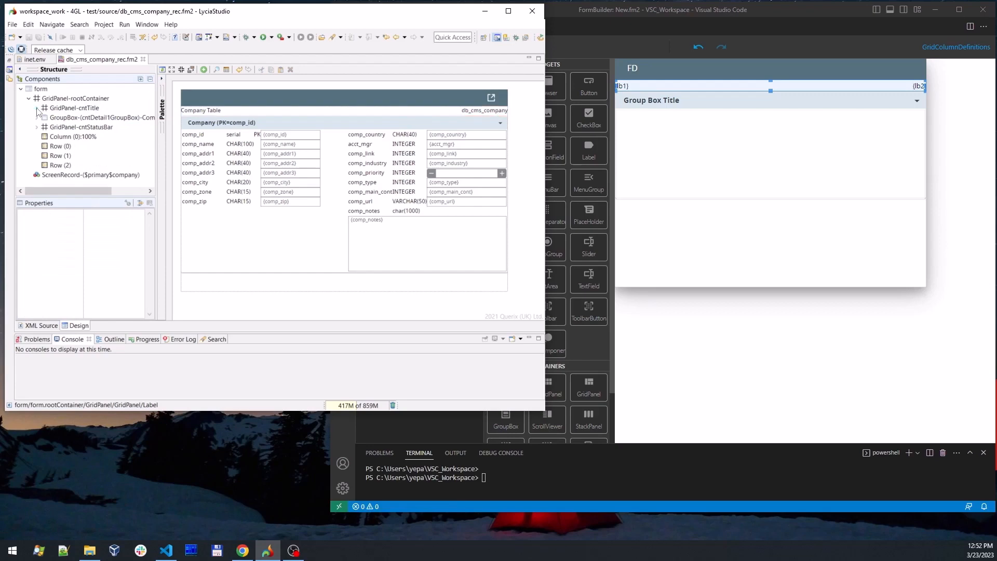
click(58, 128)
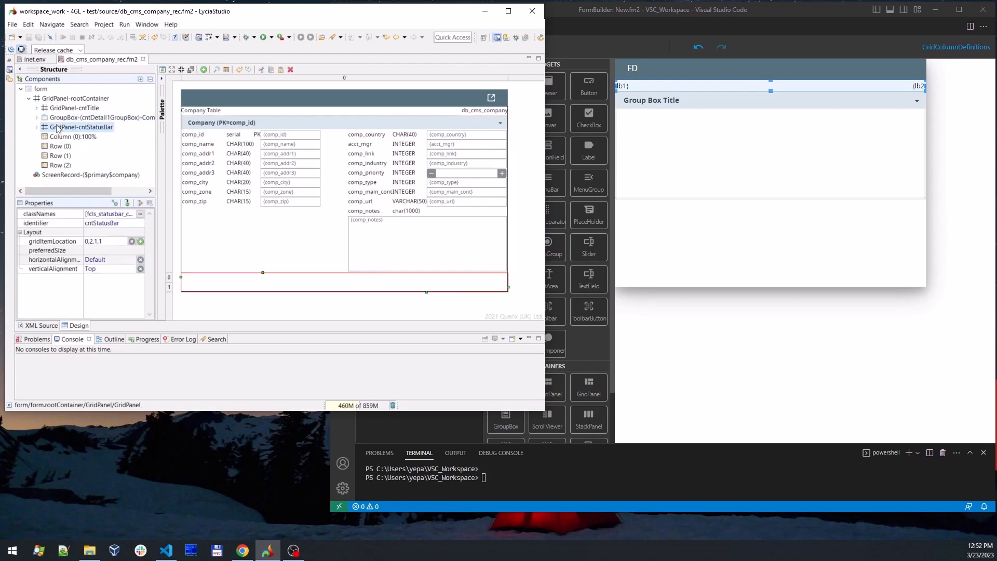
click(37, 127)
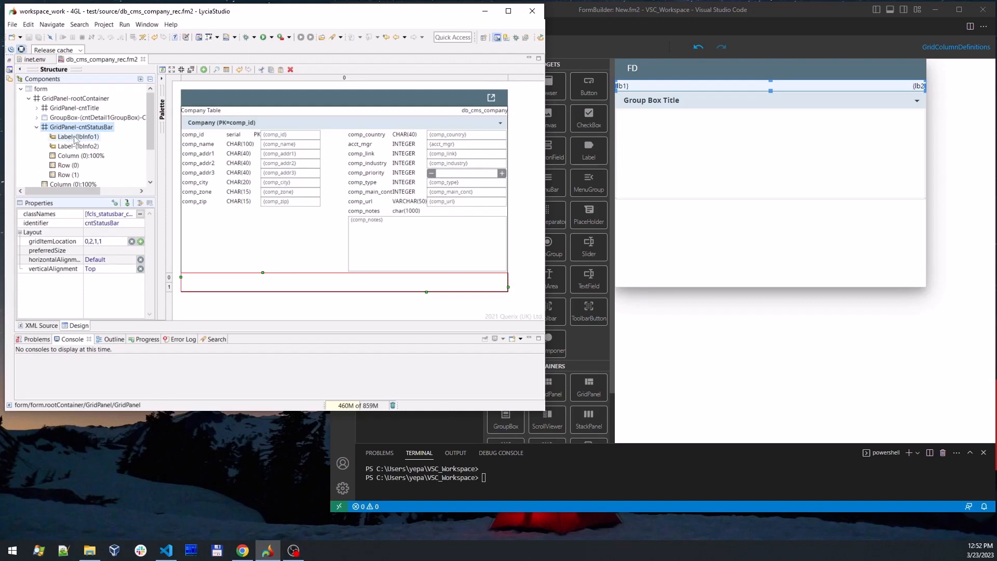
click(742, 231)
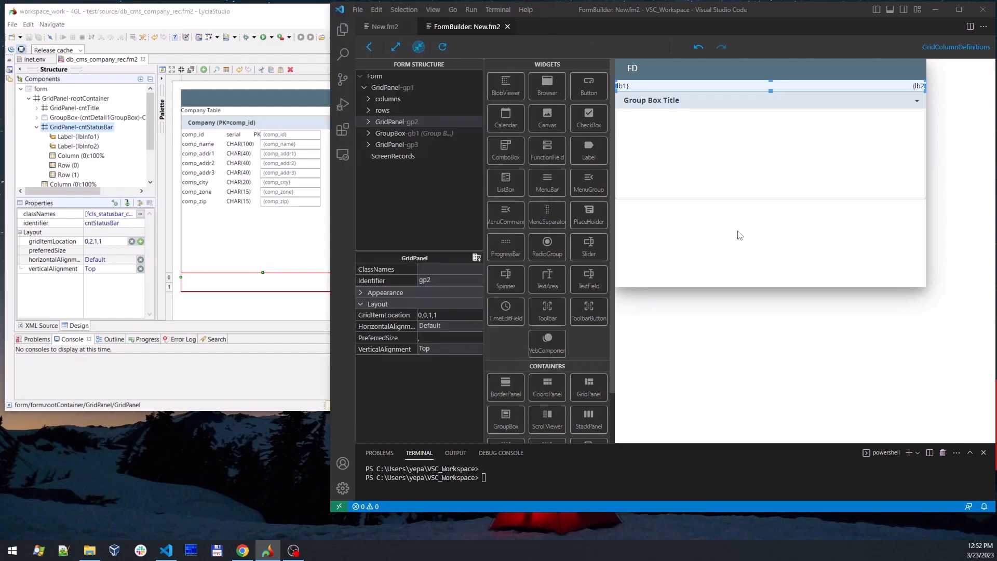
click(371, 144)
click(379, 168)
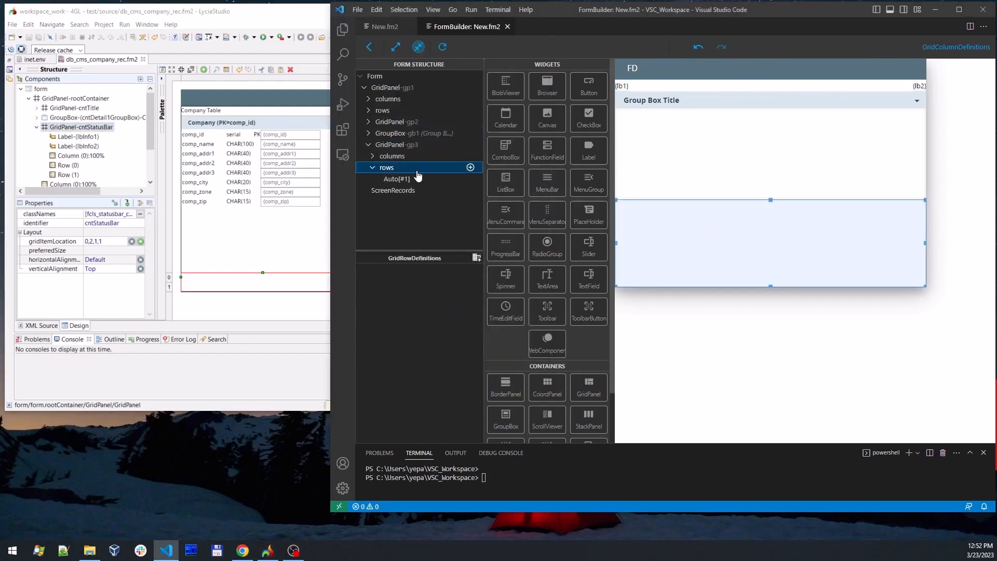
click(470, 168)
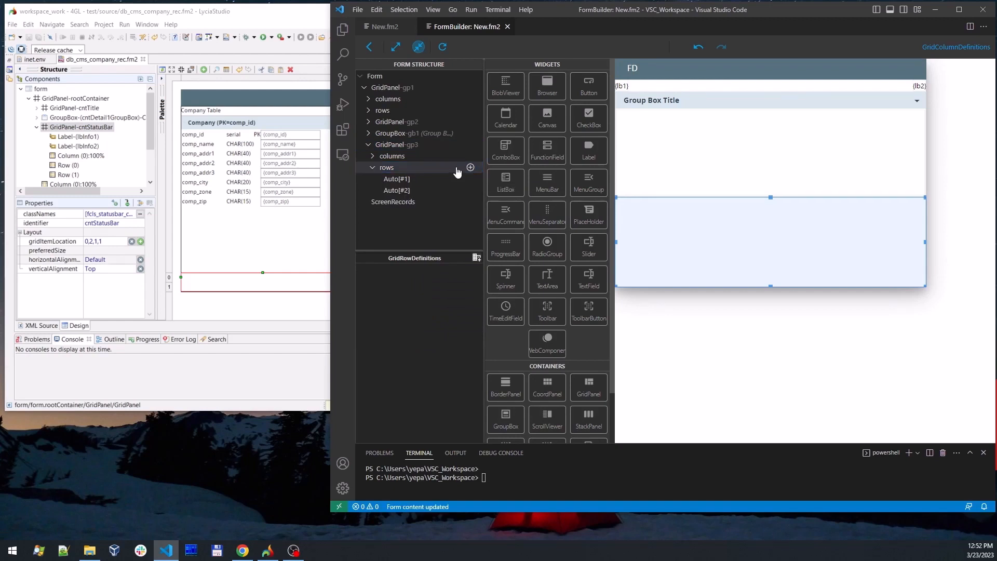
drag(589, 150, 640, 264)
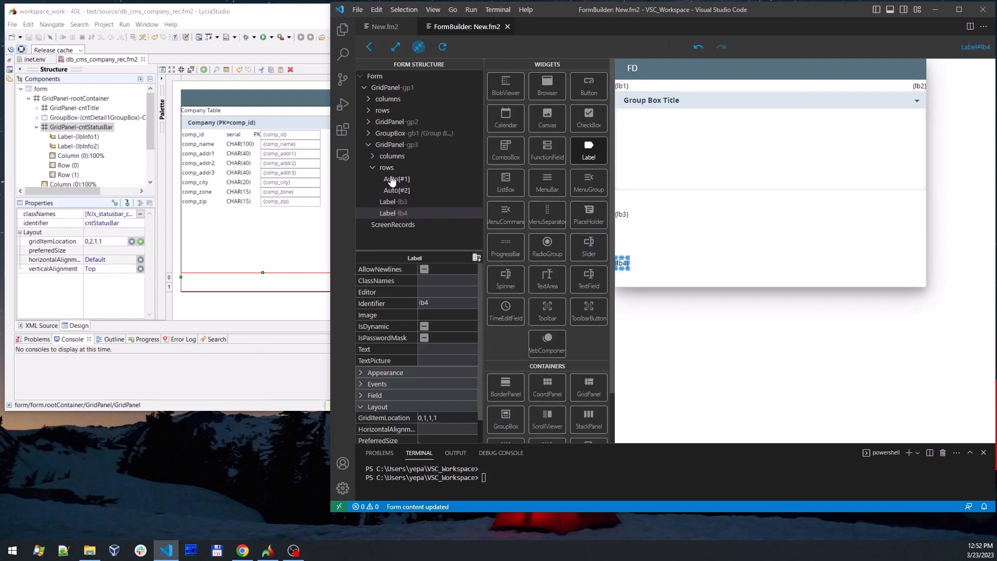
- Set the grid length of the third-row GridPanel's only column to 100%
click(372, 156)
click(394, 167)
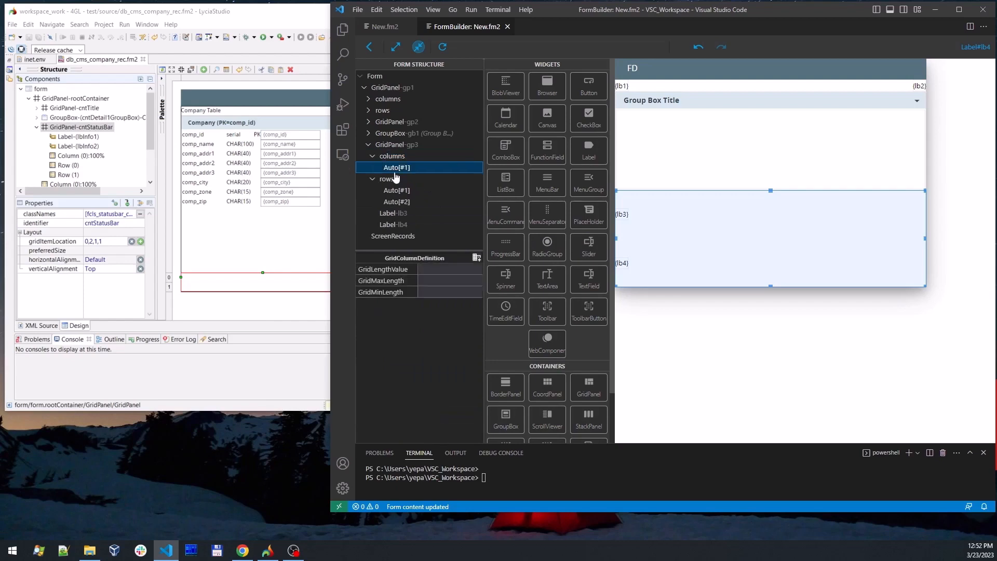
click(420, 269)
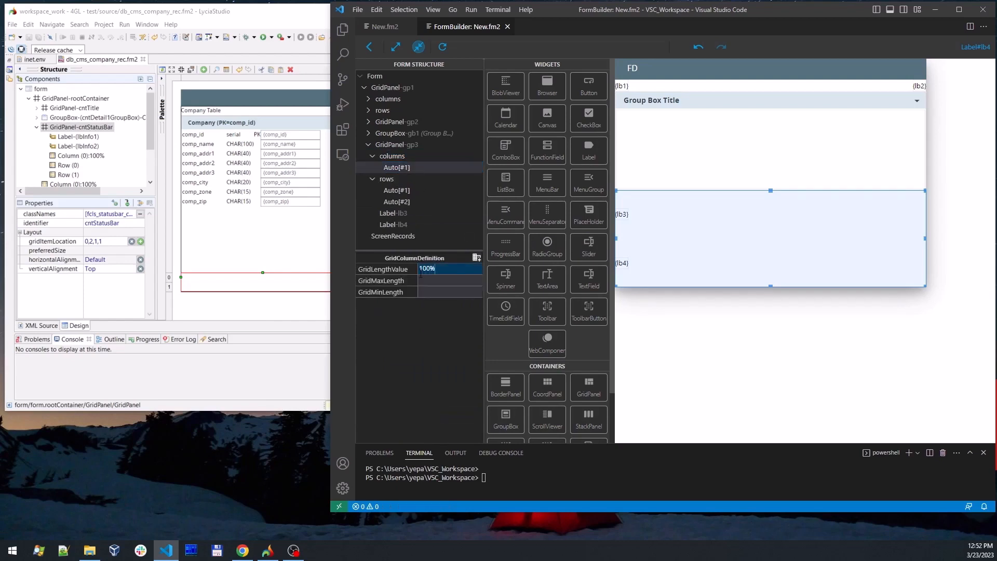
key(Return)
- Give the third-row GridPanel a Top vertical alignment and a Default horizontal alignment
click(387, 146)
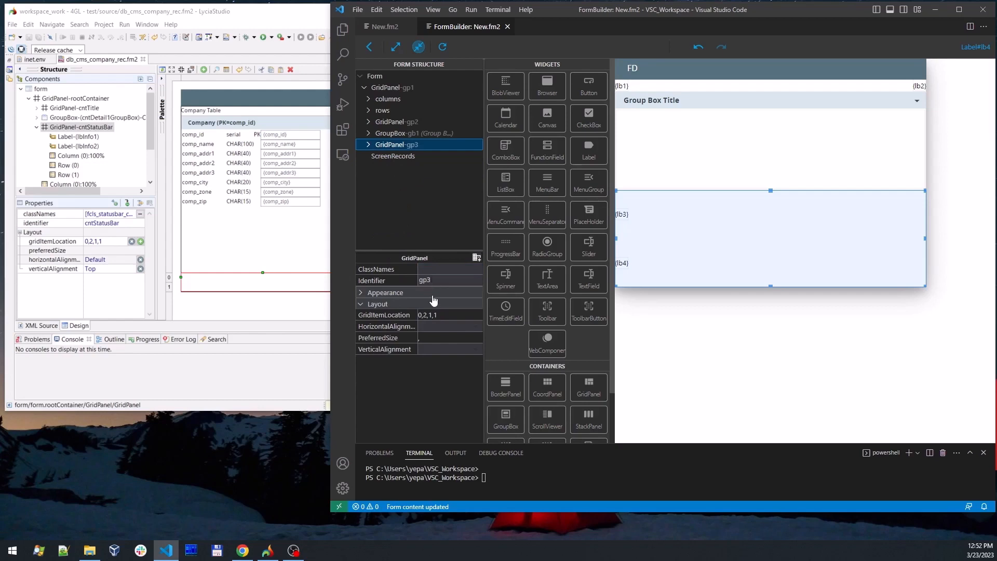
click(469, 349)
click(435, 398)
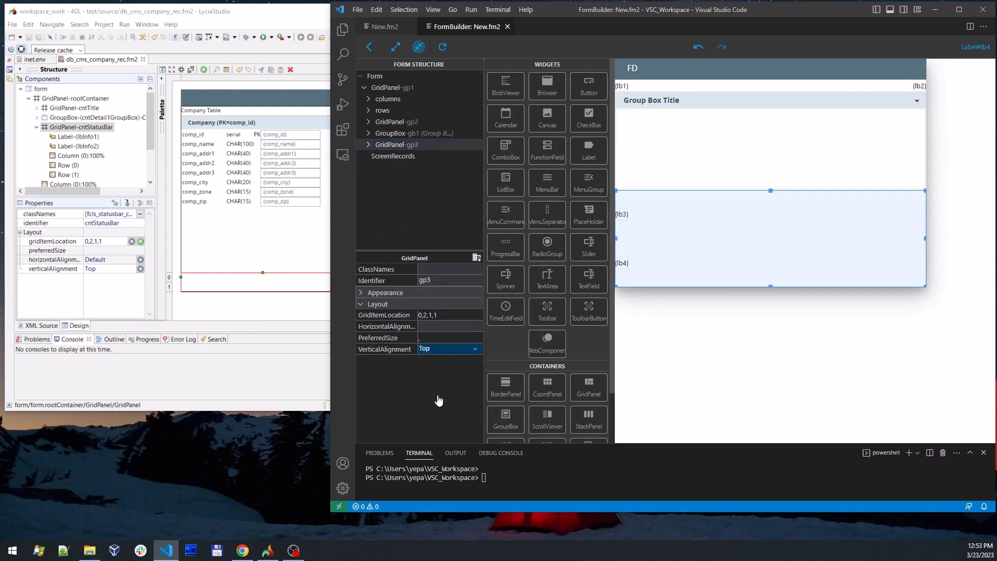
click(475, 327)
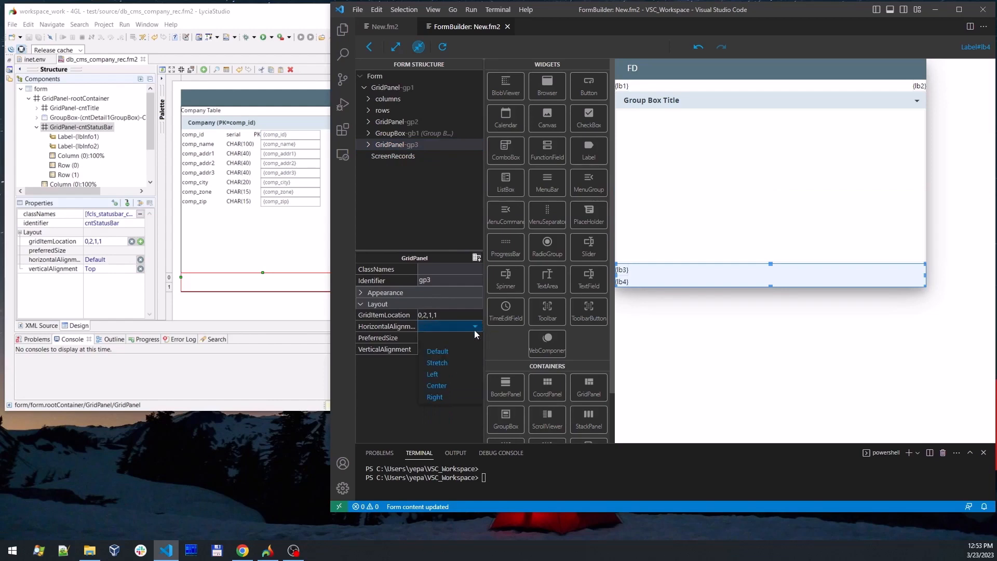
click(460, 347)
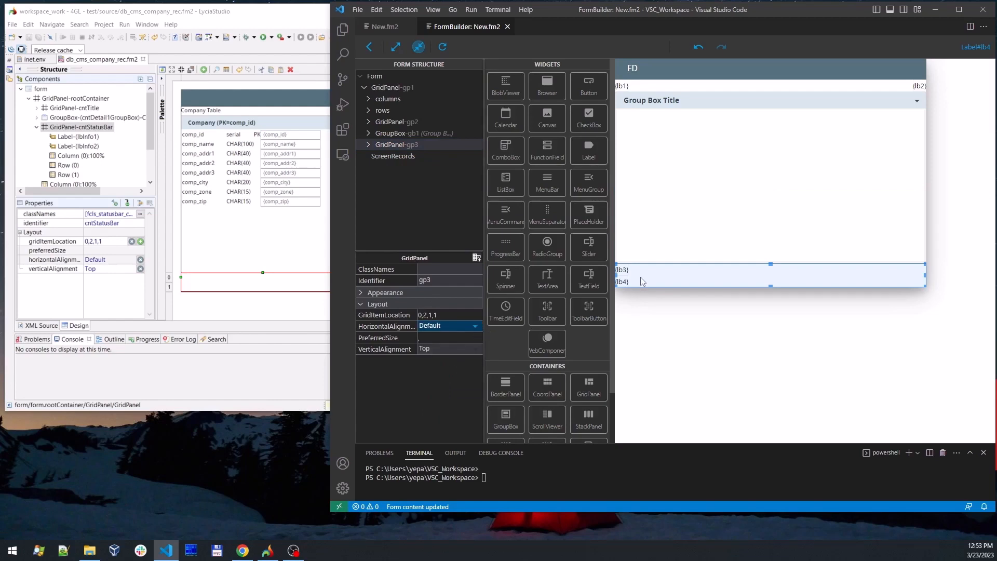
- Switch to LyciaStudio and examine the column and row definitions of the cntDetail1Sub GridPanel inside the reference form's group box
click(677, 191)
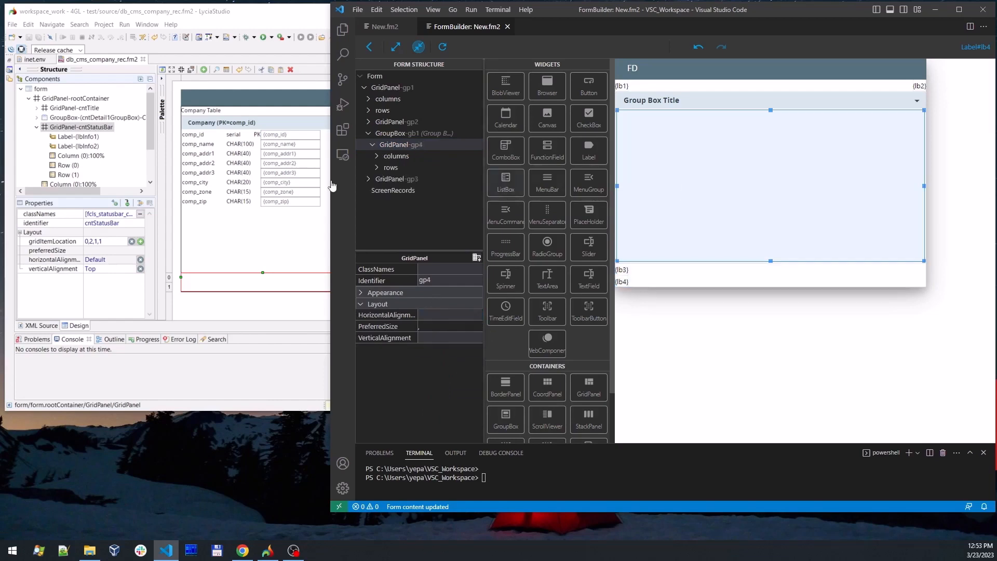
click(37, 127)
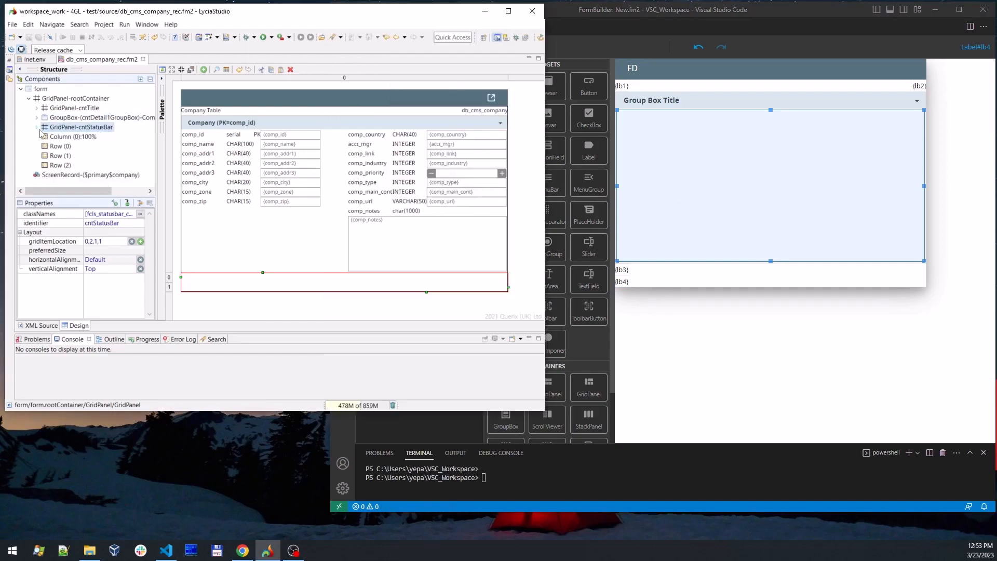
click(37, 119)
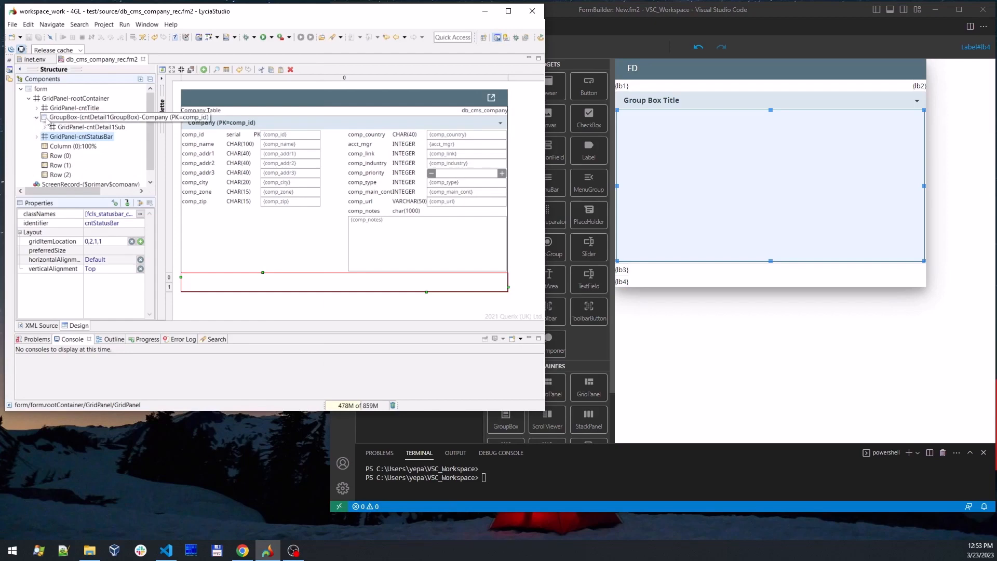
click(57, 118)
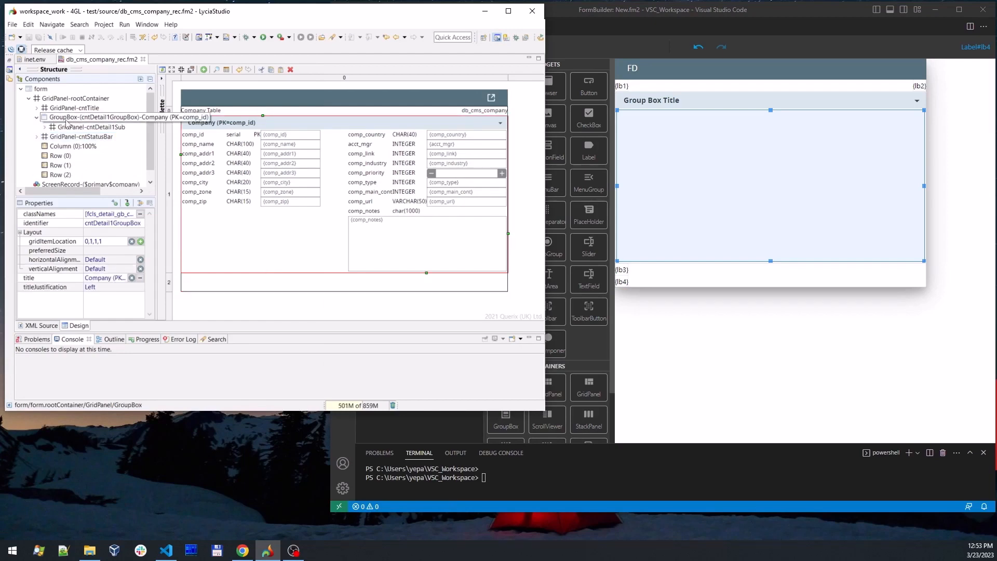
click(63, 128)
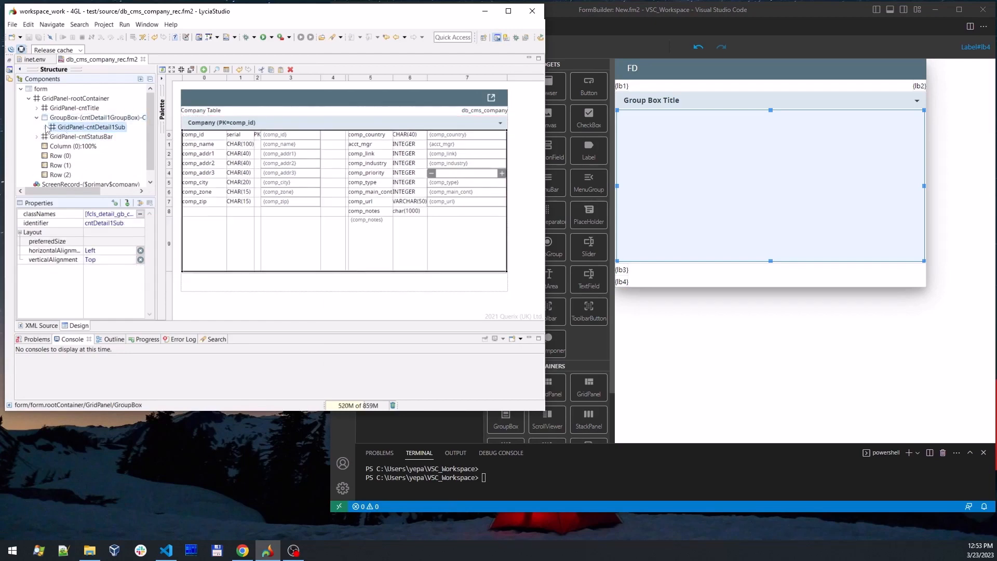
click(45, 128)
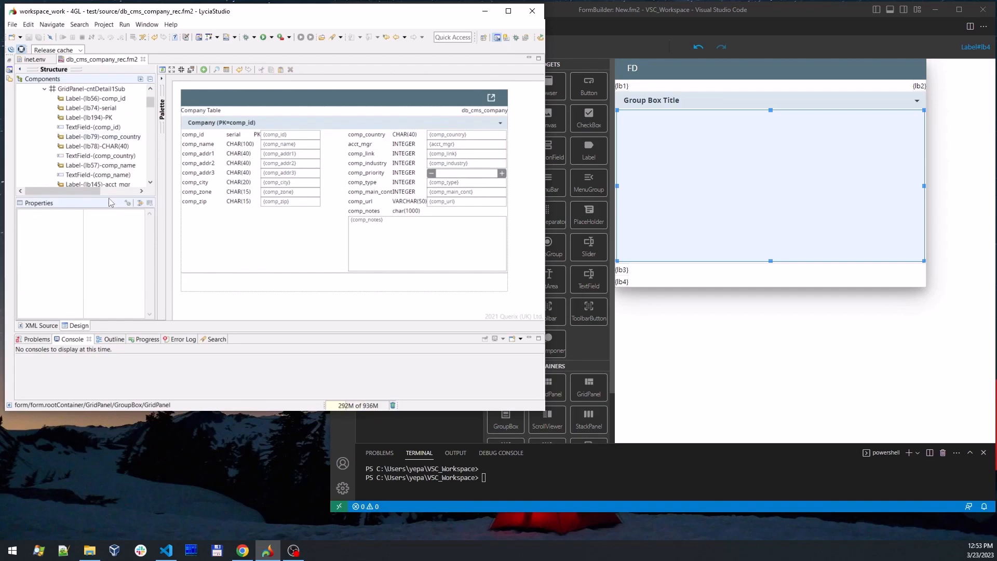
drag(109, 197, 110, 264)
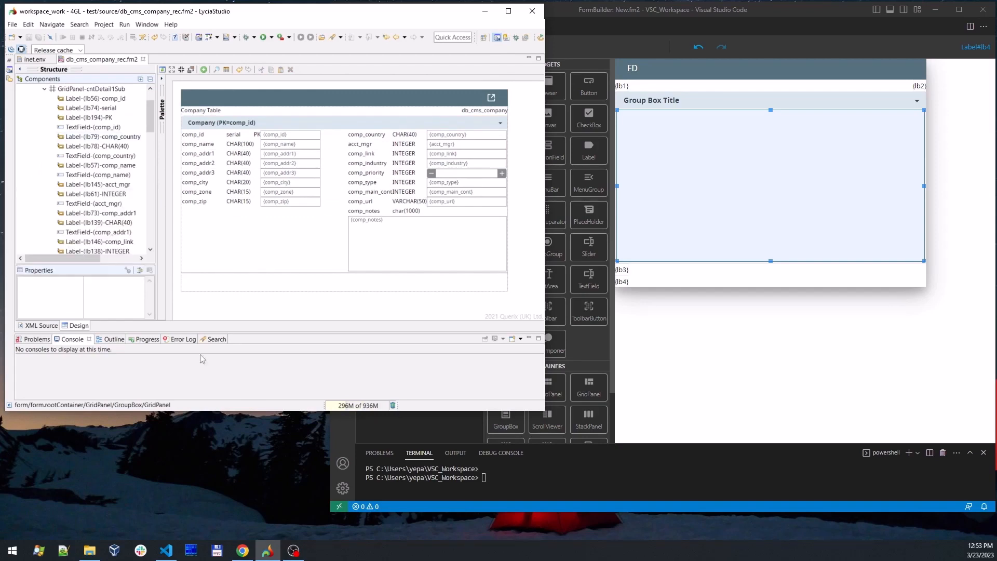
drag(224, 411, 225, 502)
- Back in Visual Studio Code, append seven columns to the GridPanel inside New.fm2's GroupBox so that it has eight
click(625, 10)
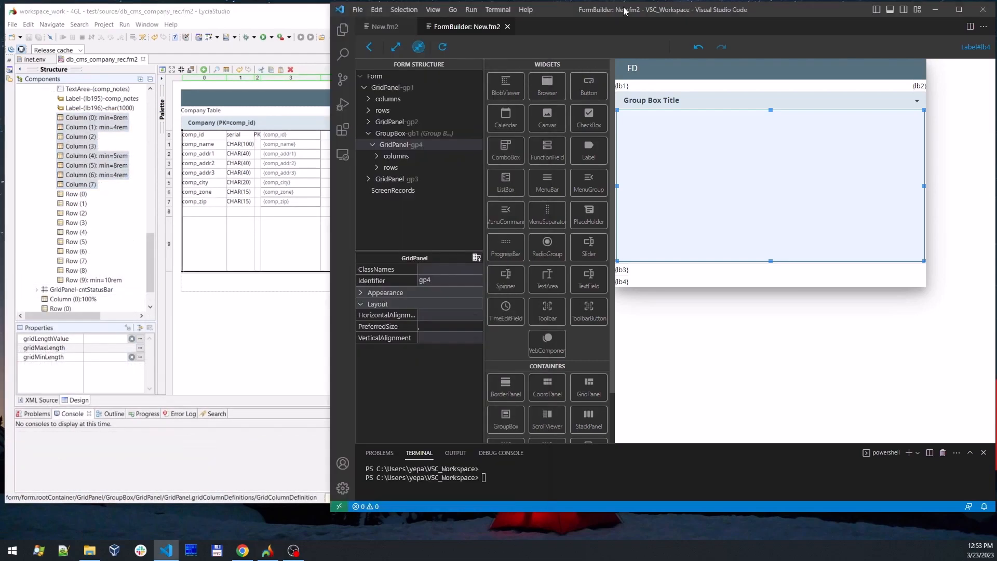
click(377, 158)
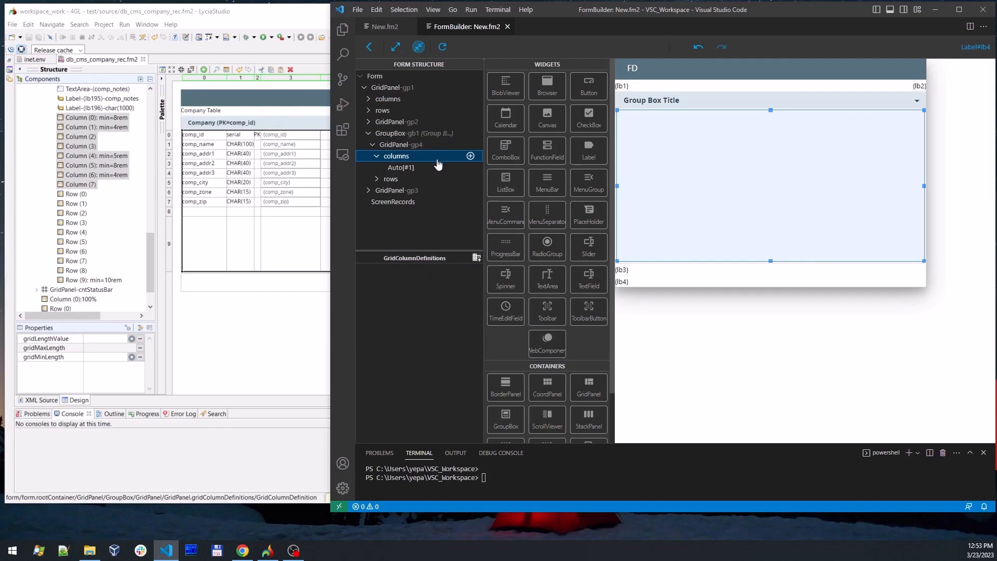
click(471, 156)
click(471, 157)
click(471, 156)
click(471, 156)
click(471, 156)
click(471, 156)
click(471, 157)
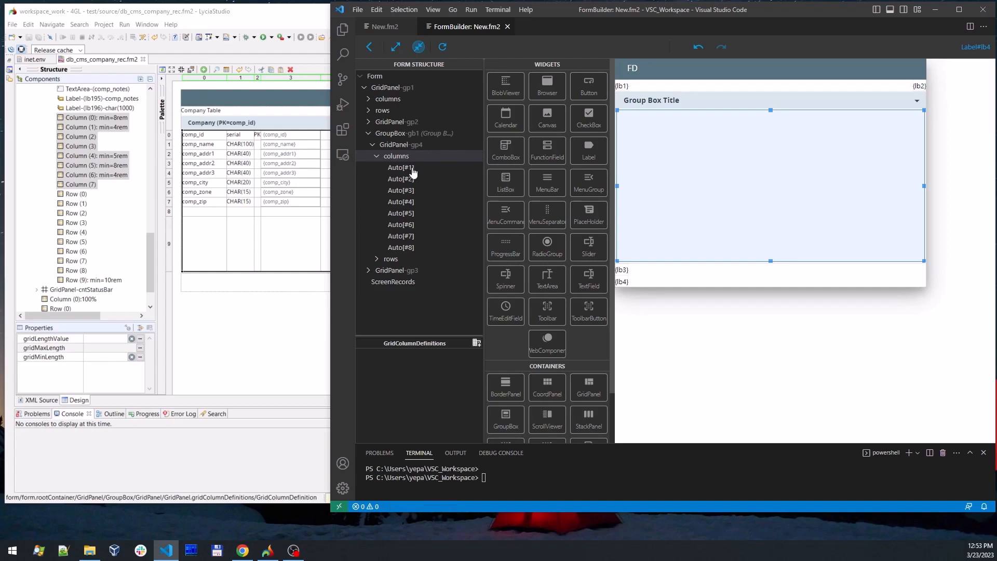
- Append rows to the GroupBox's GridPanel until it has ten, and set the tenth row's minimum grid length to 10rem
click(376, 156)
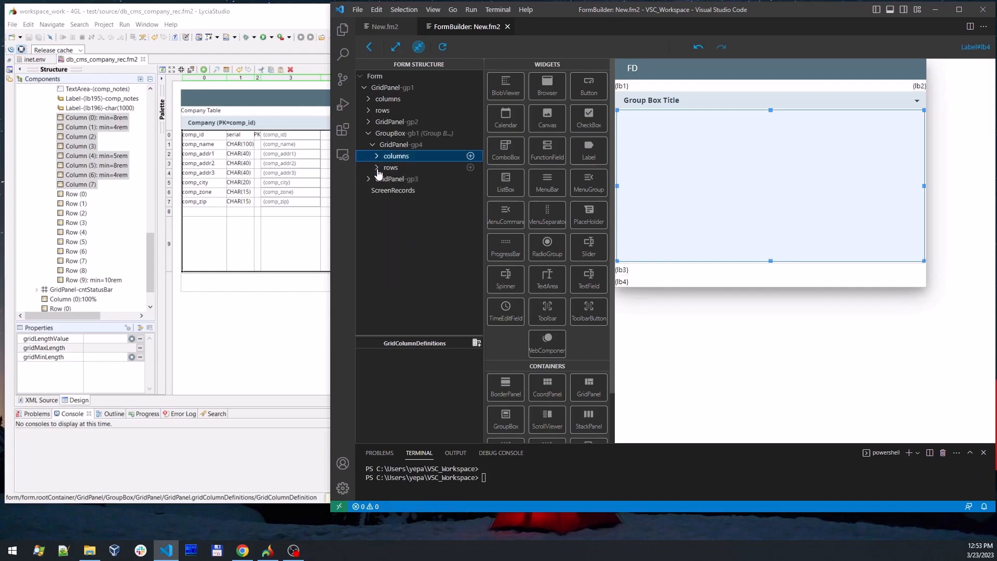
click(377, 167)
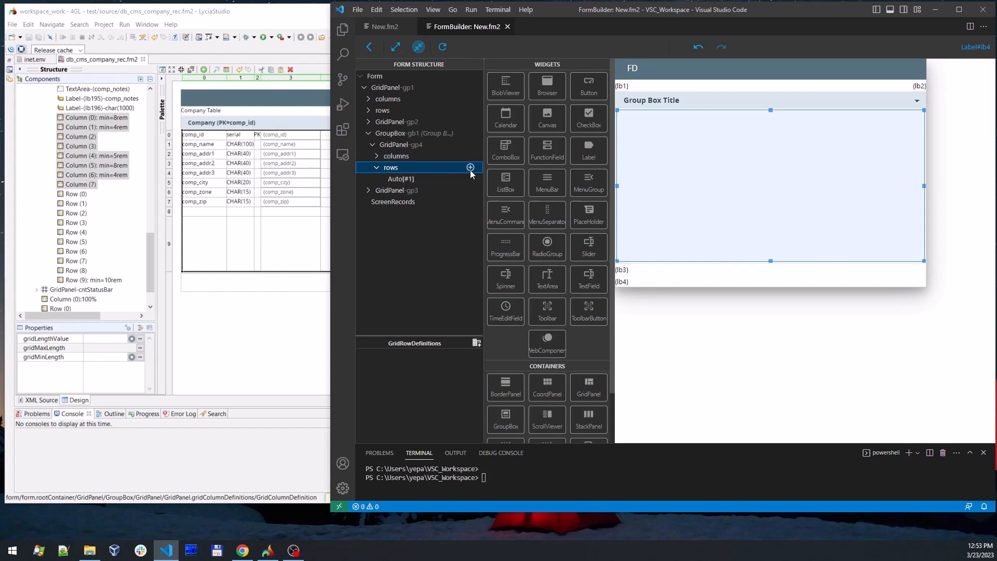
click(470, 169)
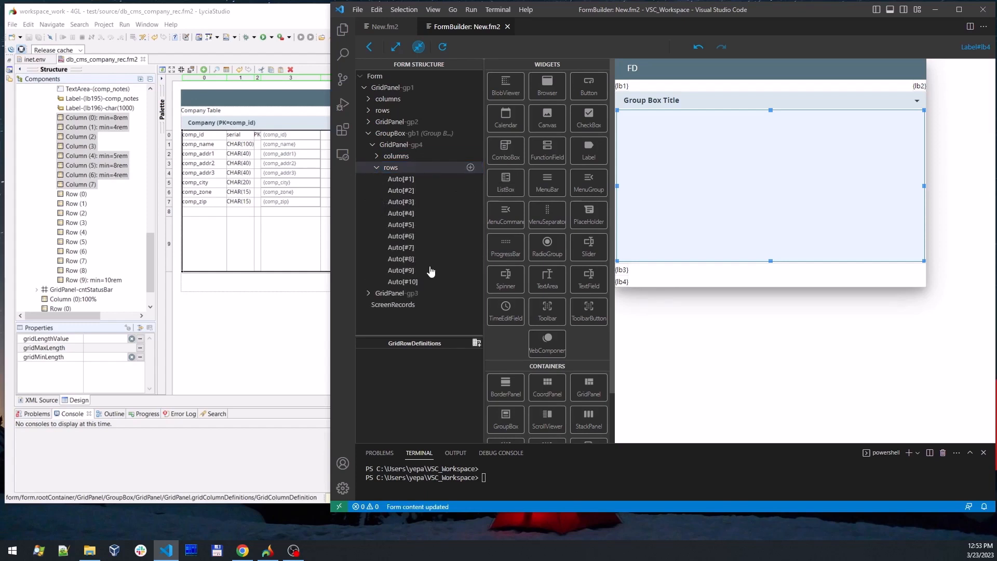
click(414, 283)
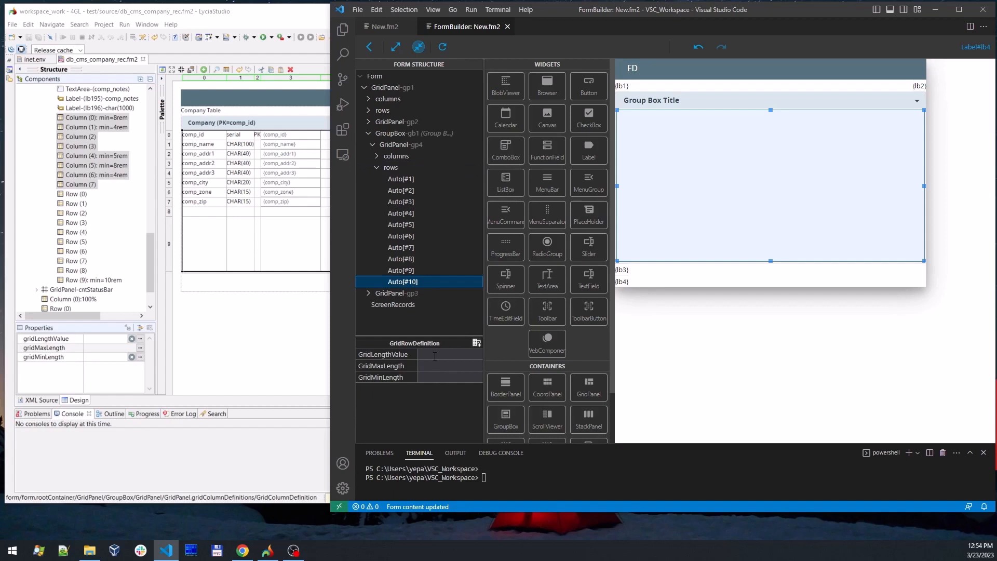
click(435, 381)
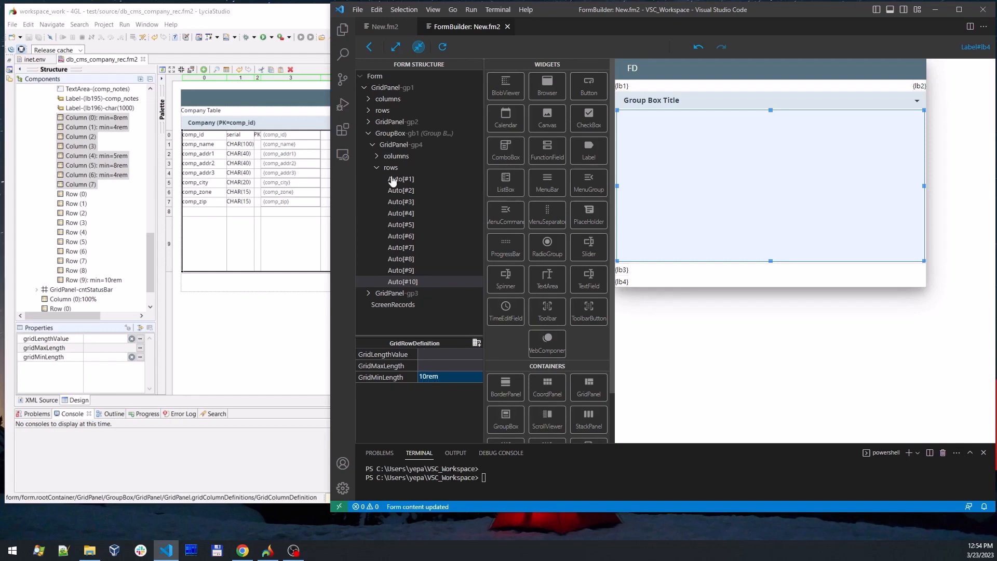
click(376, 167)
- Set the minimum grid length of the GroupBox GridPanel's first column to 8rem and its second column to 4rem
click(378, 155)
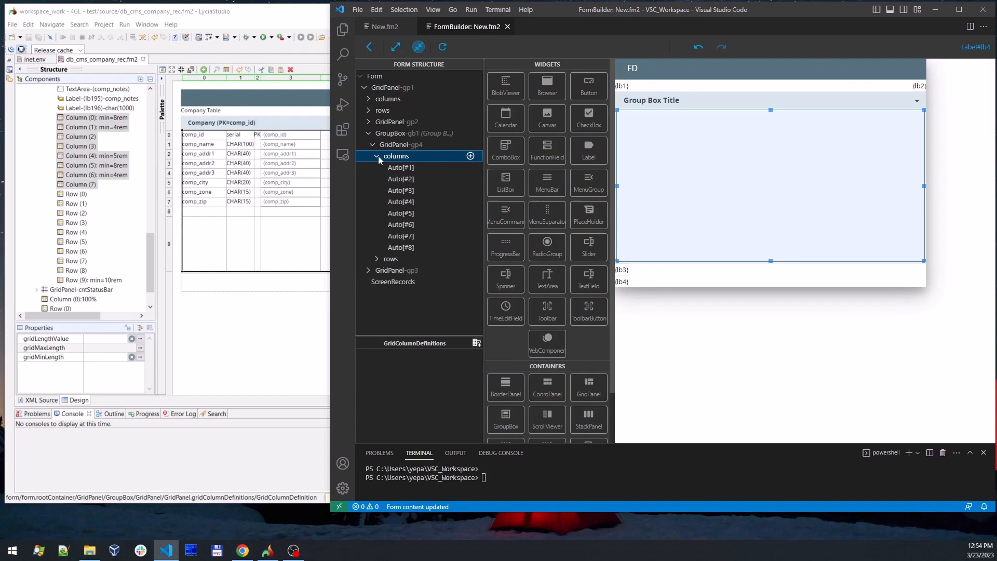
click(402, 169)
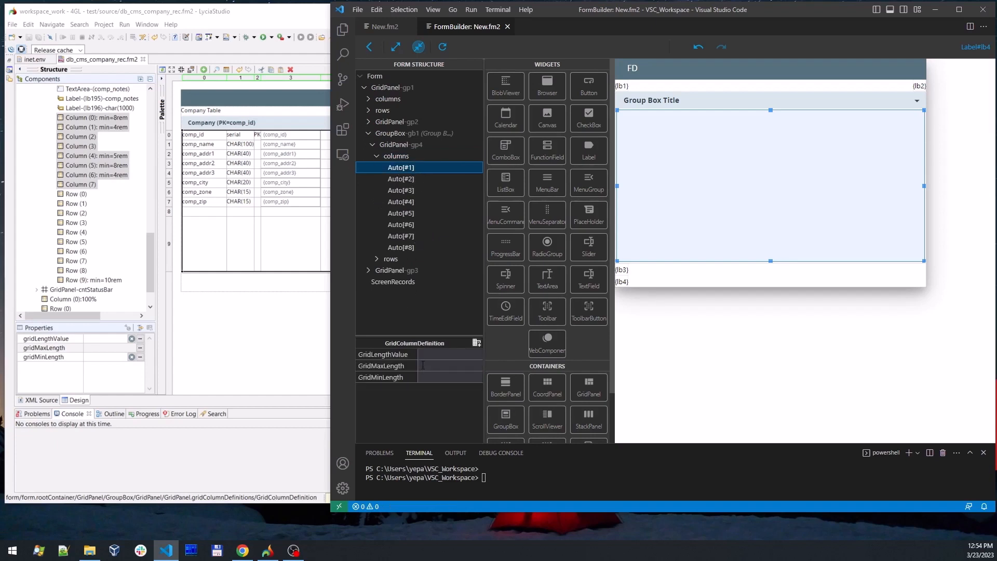
click(441, 378)
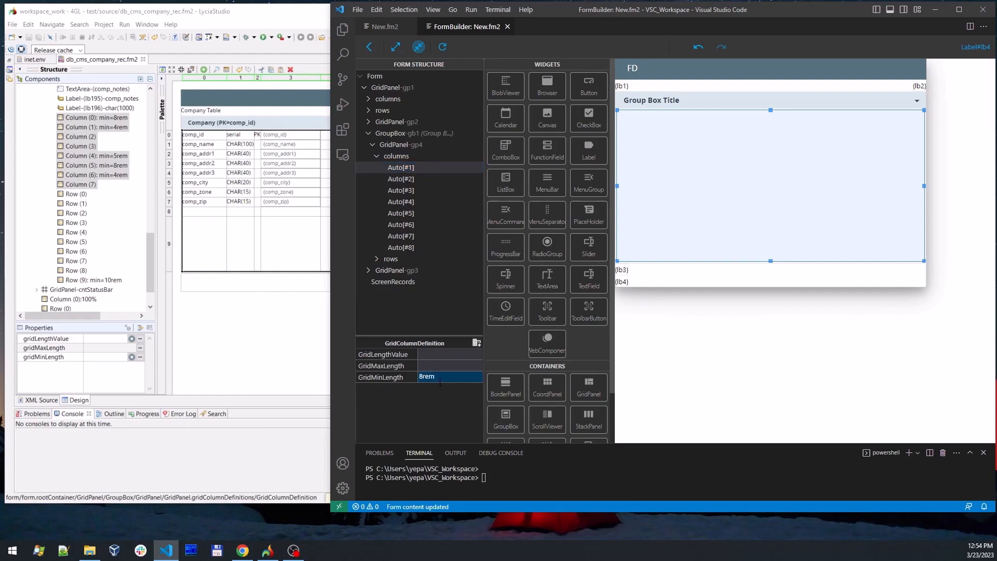
click(407, 179)
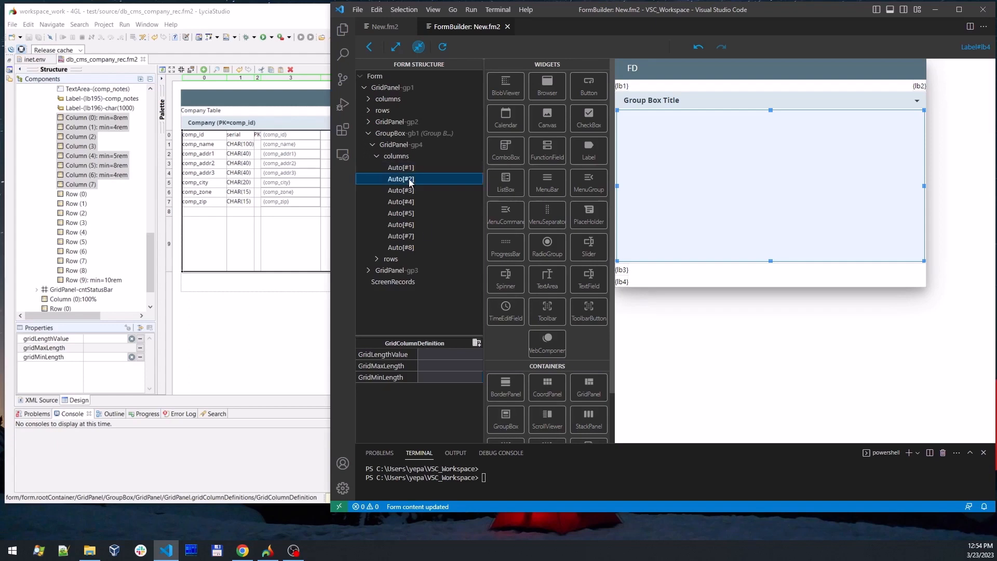
click(440, 378)
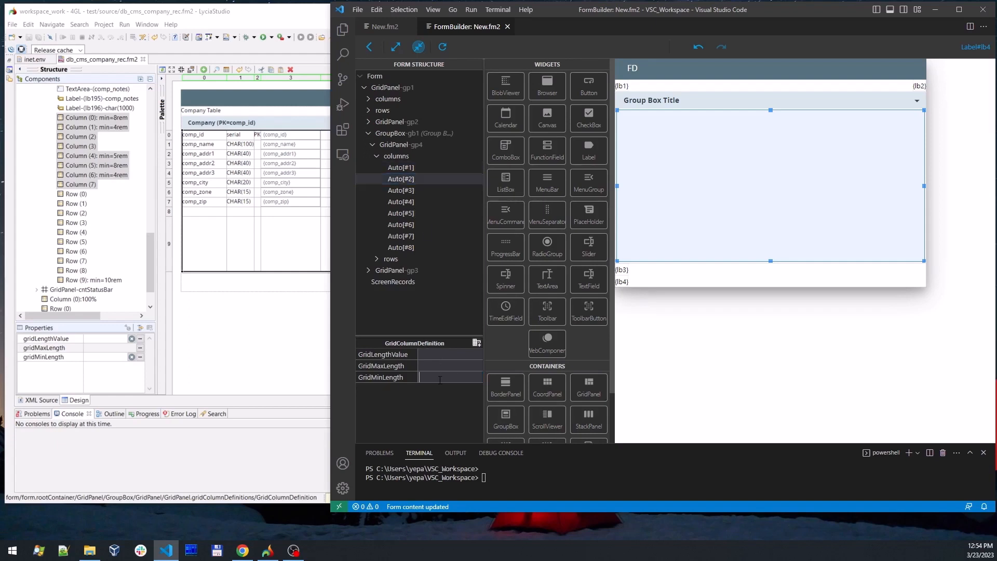
text(4)
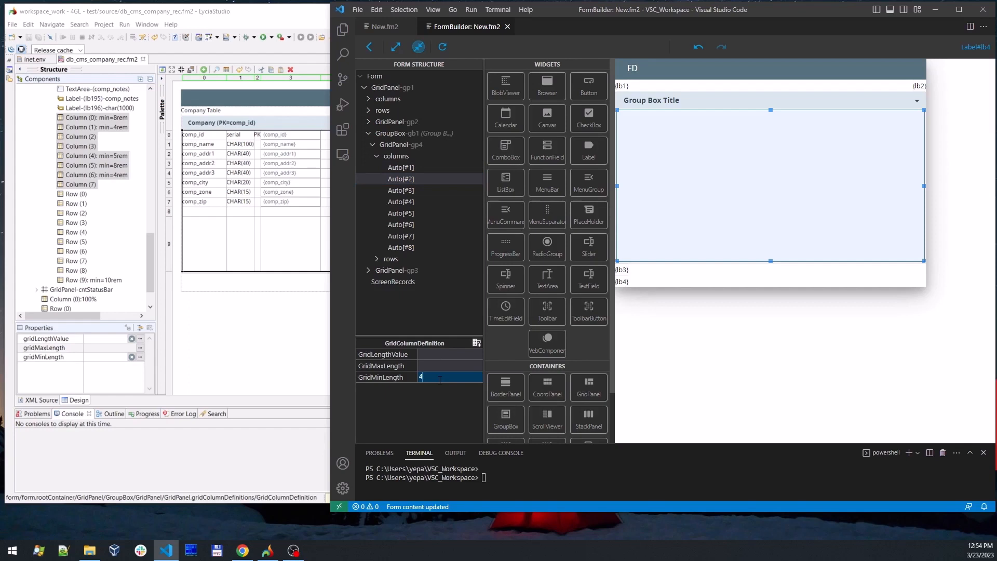
text(rem)
- Set the grid length value of the GroupBox GridPanel's fifth column to 5rem and sixth to 8rem, and fill in the seventh column's
click(410, 214)
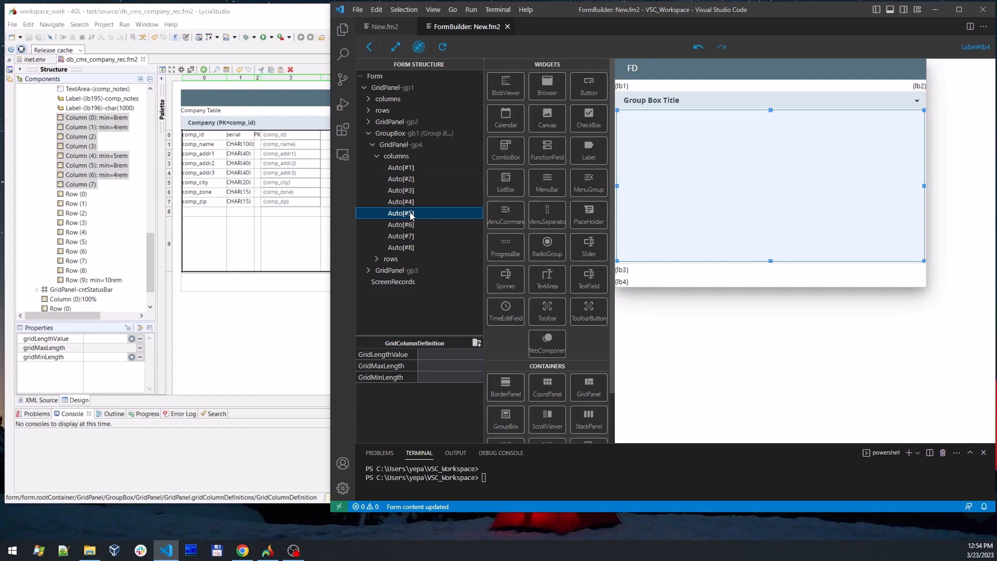
click(437, 354)
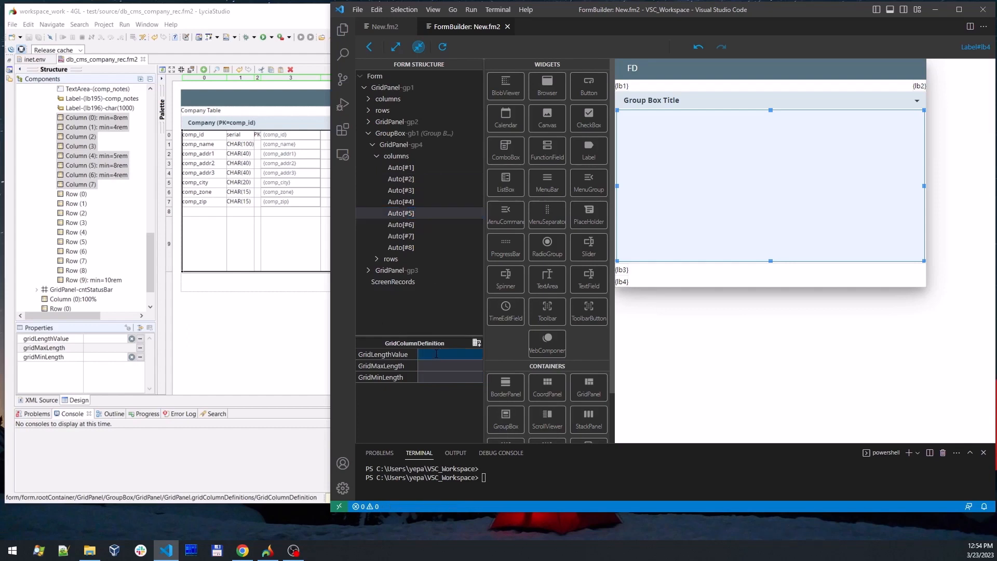
key(Return)
click(407, 226)
click(446, 354)
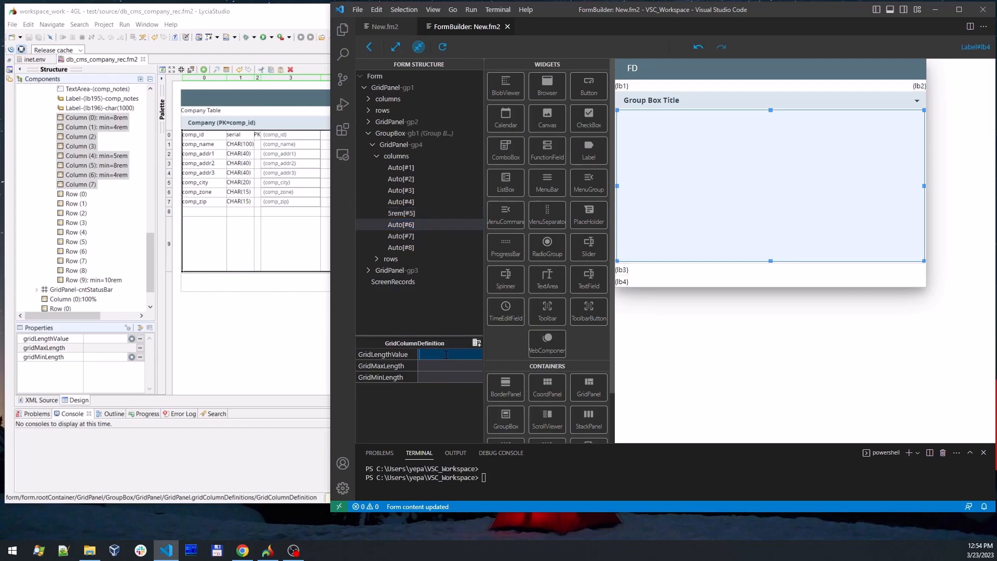
text(8rem)
click(409, 239)
click(430, 355)
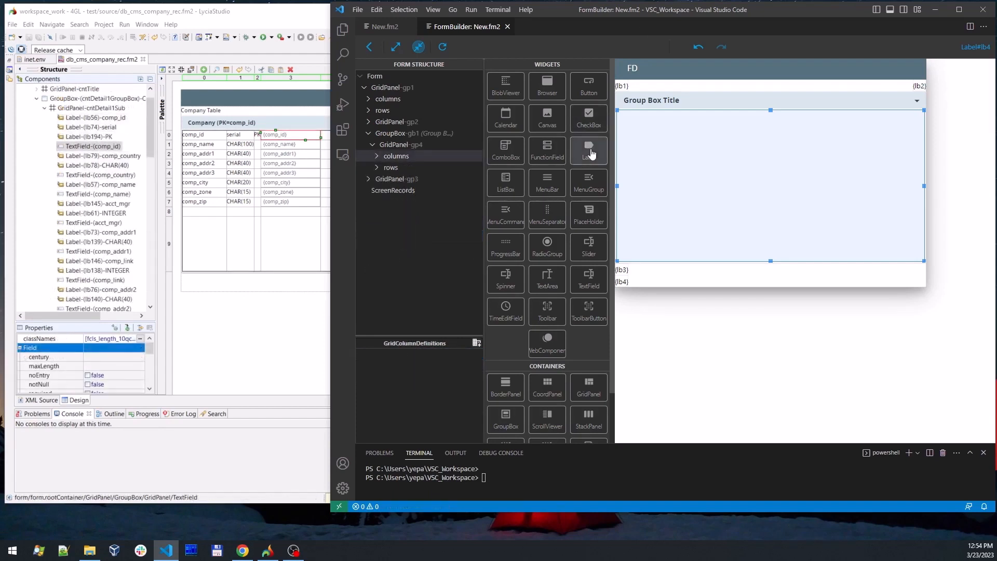
- Place a Label in each of the first eight rows of the GroupBox GridPanel's first two columns, and one in the third column's first row
drag(591, 153, 619, 119)
drag(589, 151, 674, 123)
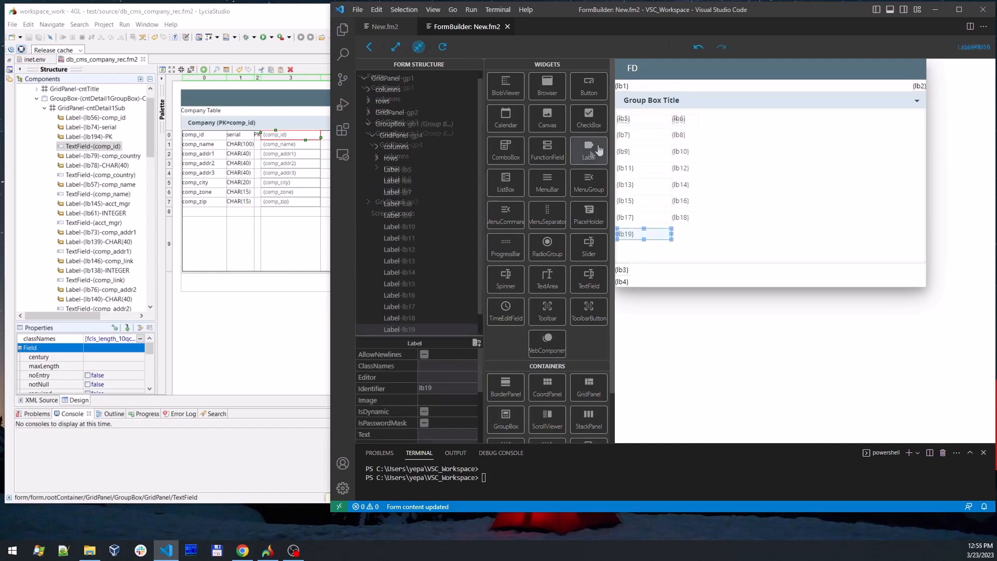
drag(588, 151, 683, 233)
click(727, 155)
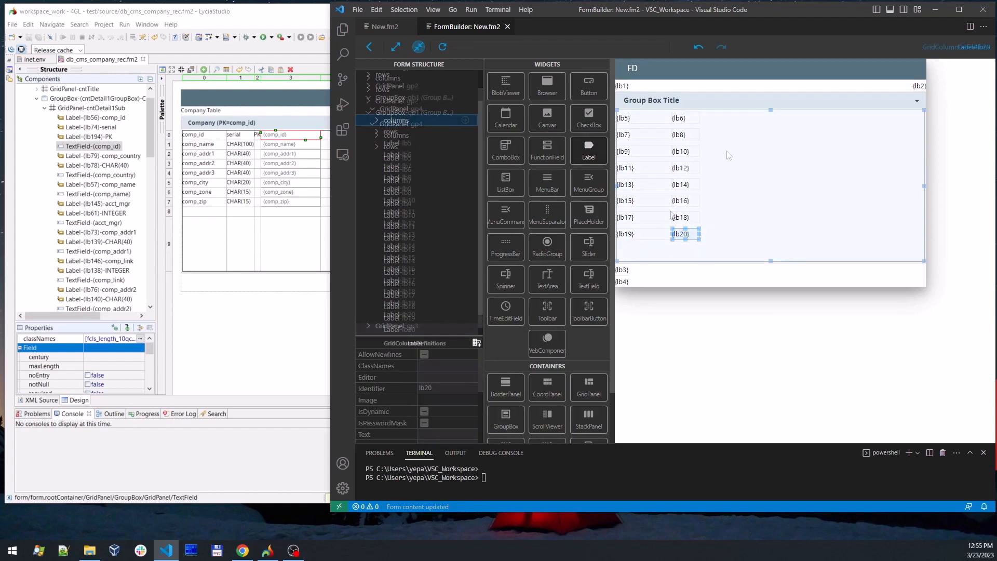
click(726, 152)
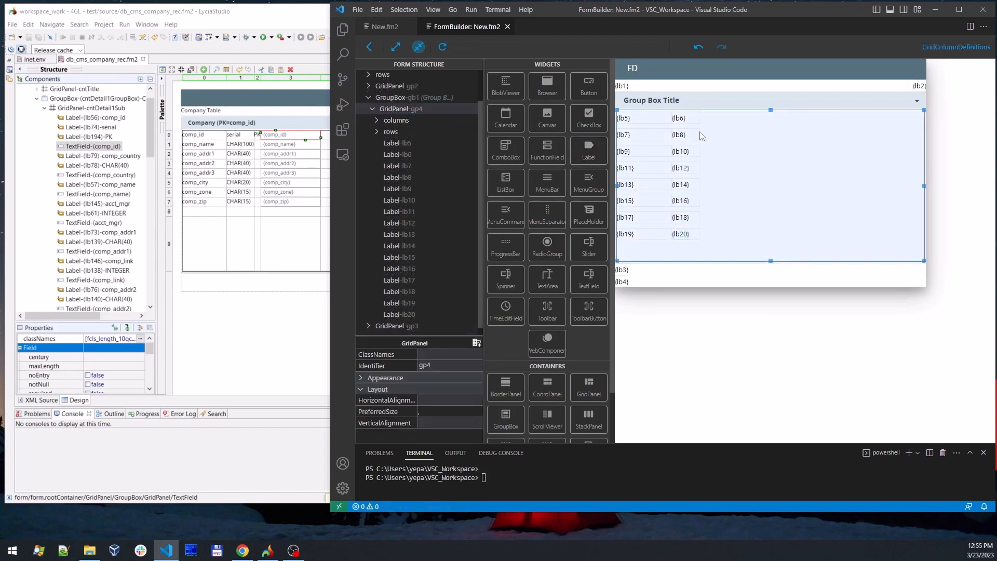
drag(589, 150, 702, 119)
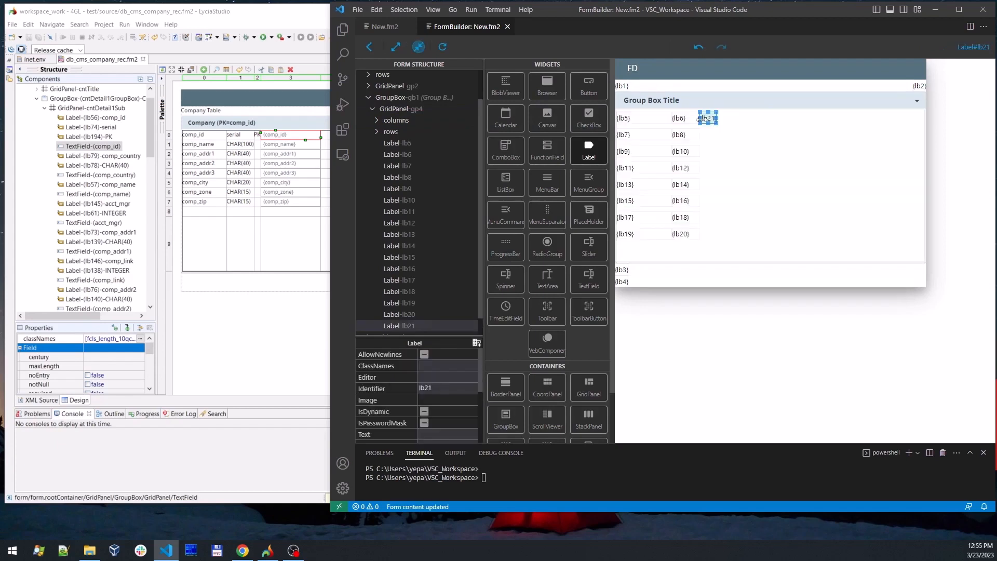
- Following the reference form's comp_id to comp_zip fields, place a TextField in each of the first eight rows of the GroupBox GridPanel's fourth column
click(270, 305)
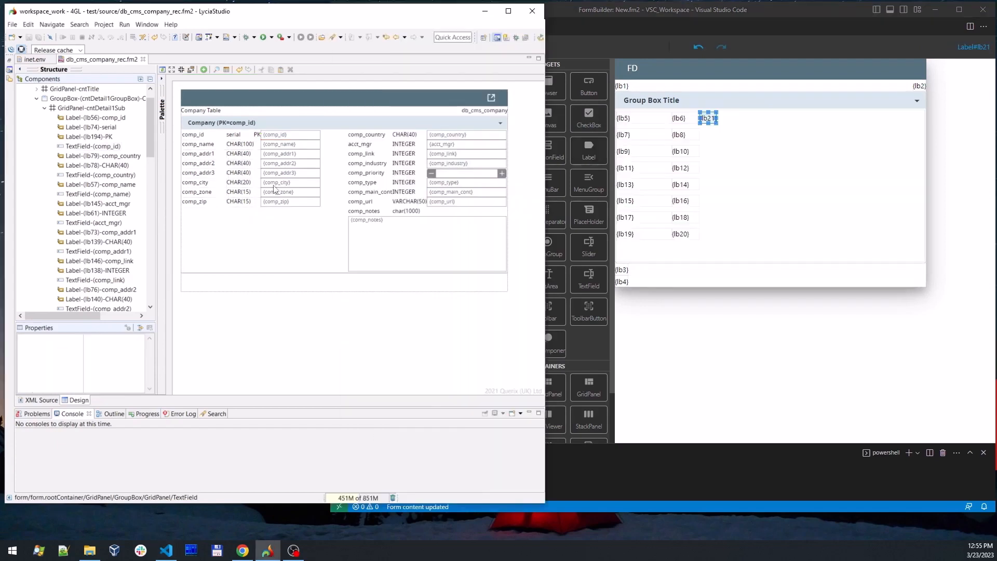
click(283, 139)
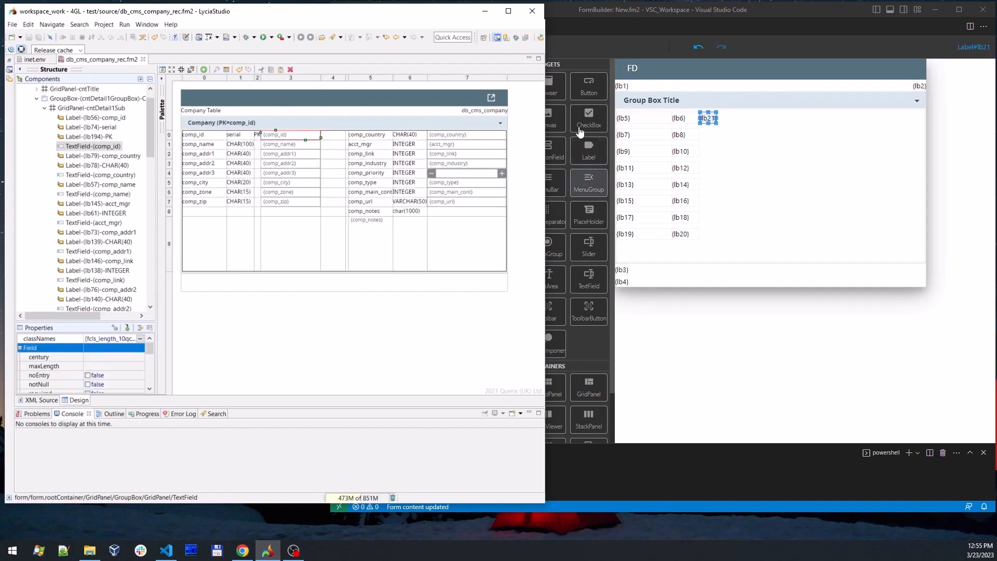
click(598, 47)
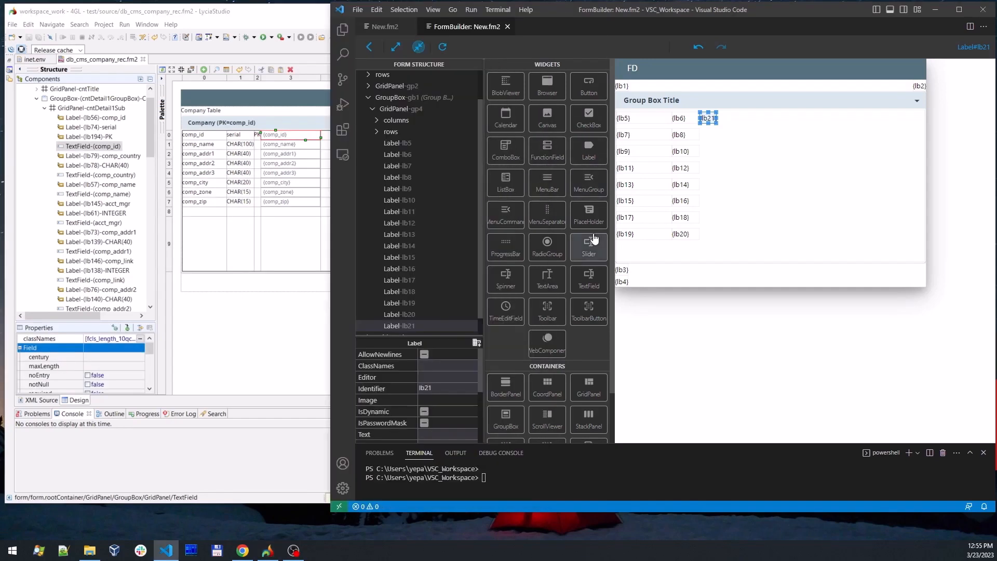
drag(589, 277, 720, 122)
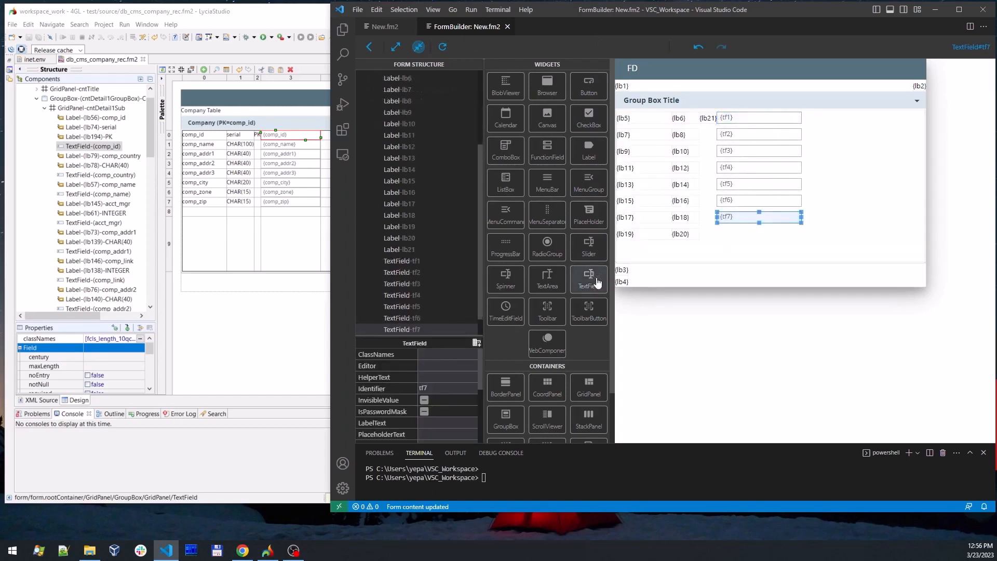
drag(590, 281, 737, 235)
- Following the reference form's comp_country to comp_notes rows, place a Label in each of the first nine rows of the GroupBox GridPanel's sixth and seventh columns
click(308, 333)
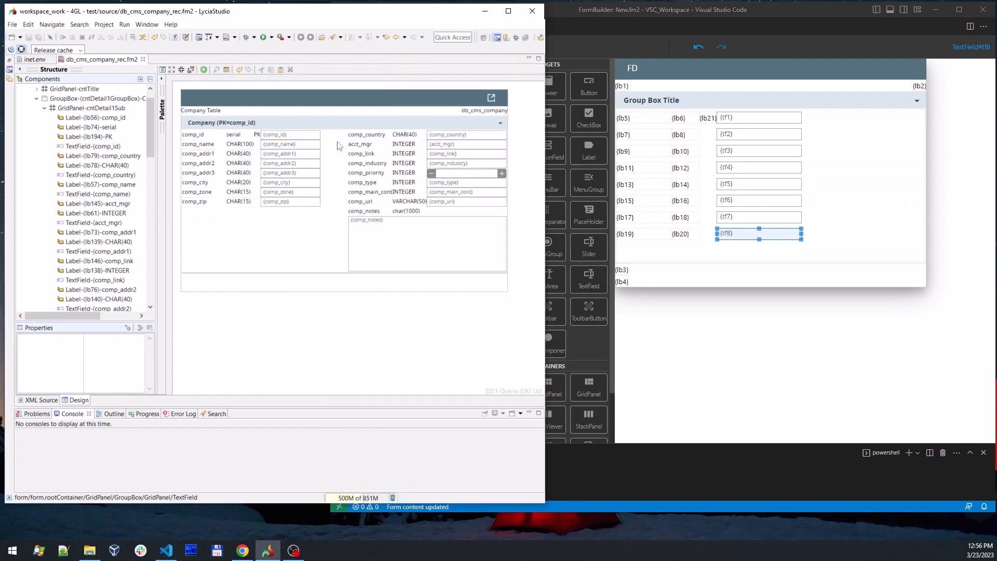
click(338, 146)
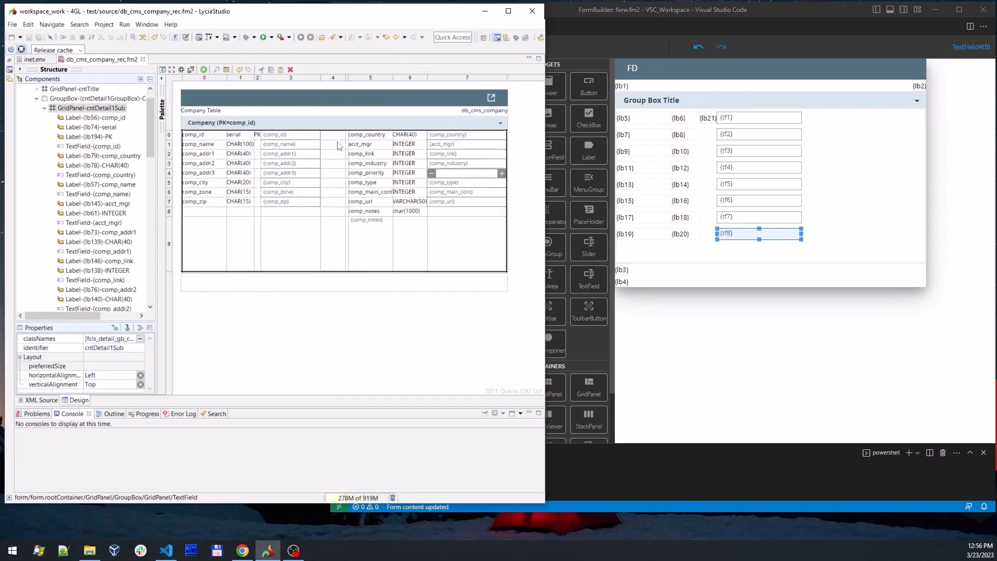
click(366, 137)
click(405, 137)
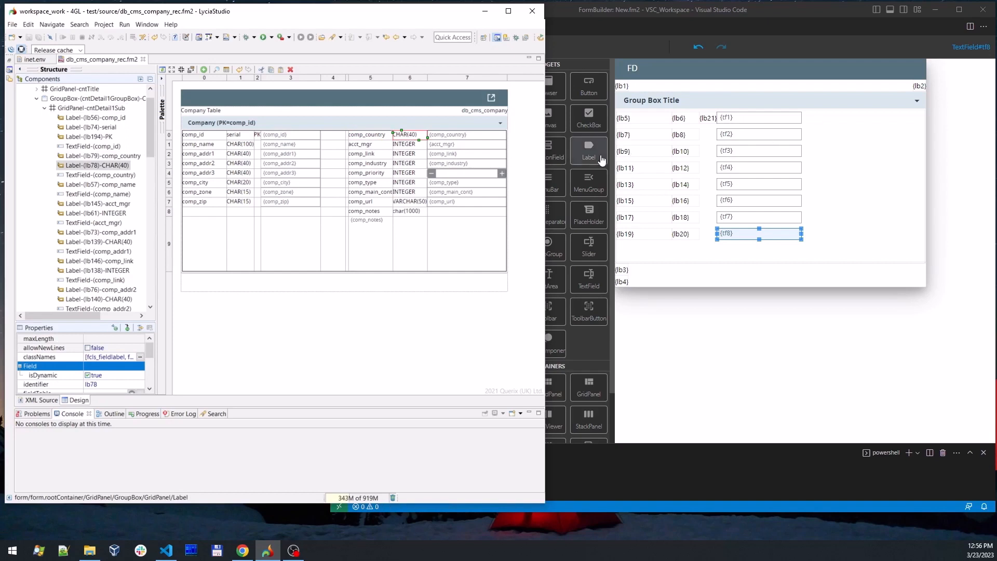
drag(600, 159, 852, 120)
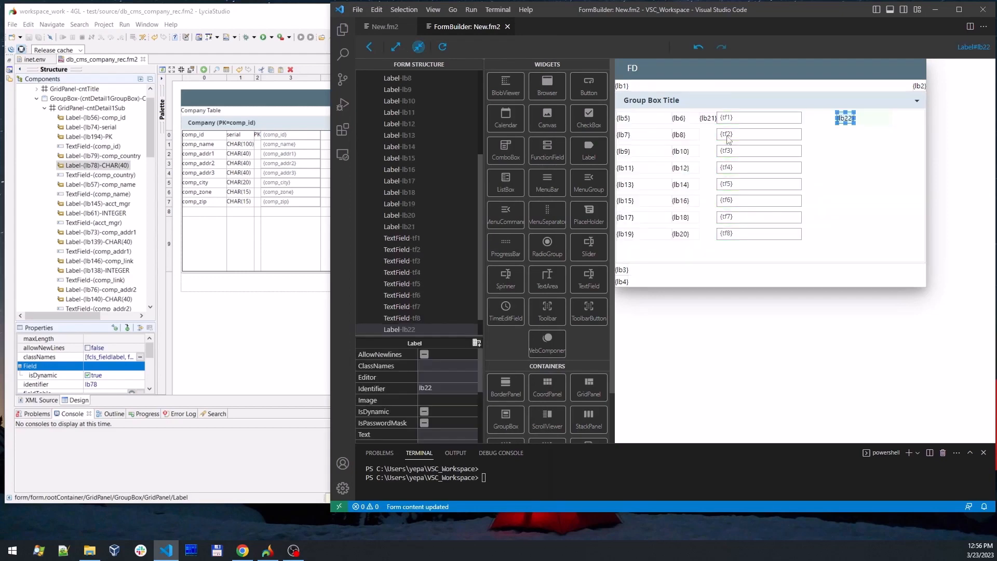
drag(705, 160, 905, 245)
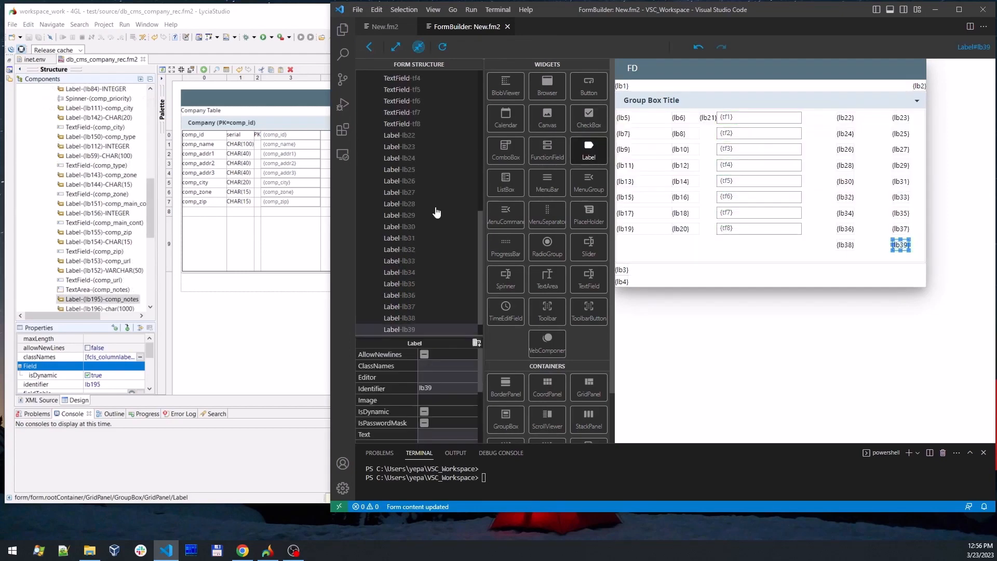
- Following the reference form's comp_country to comp_industry fields, place a TextField in each of the first four rows of the GroupBox GridPanel's eighth column
click(262, 294)
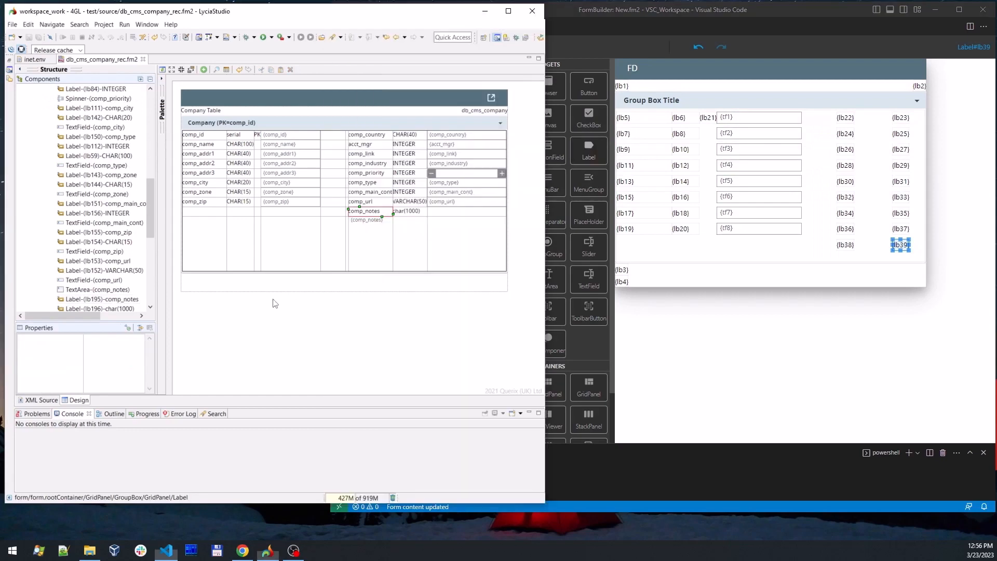
click(445, 136)
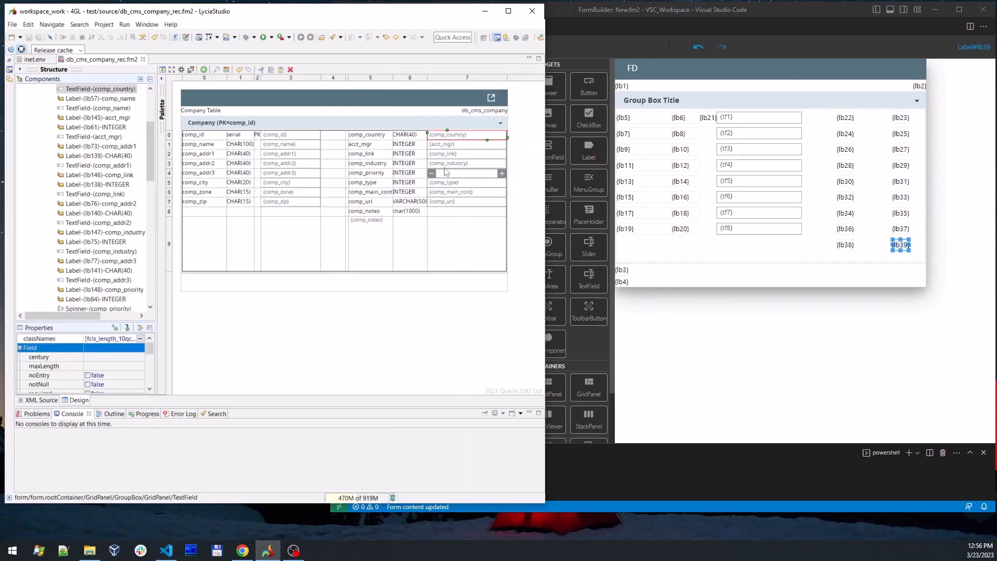
drag(587, 278, 922, 120)
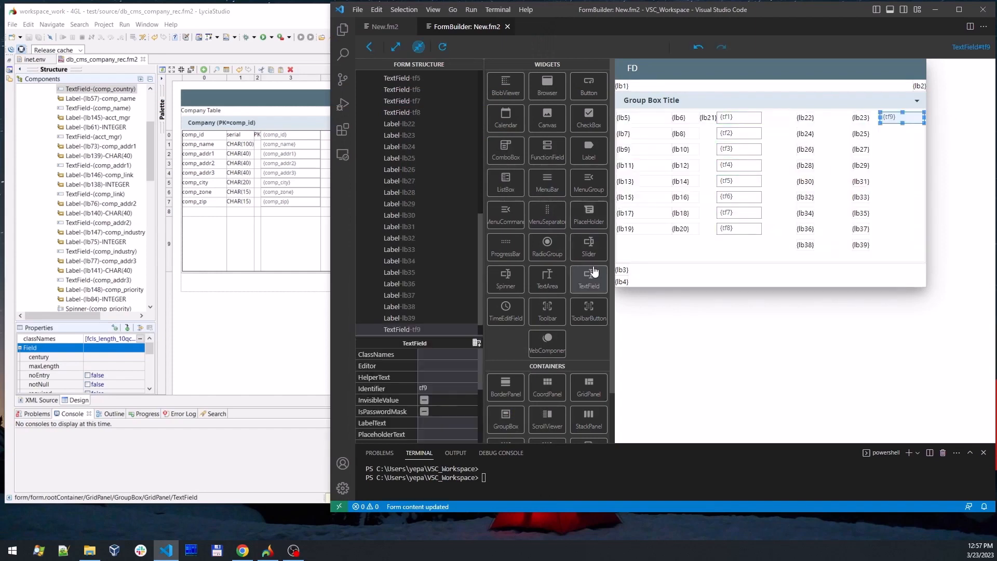
drag(595, 271, 898, 132)
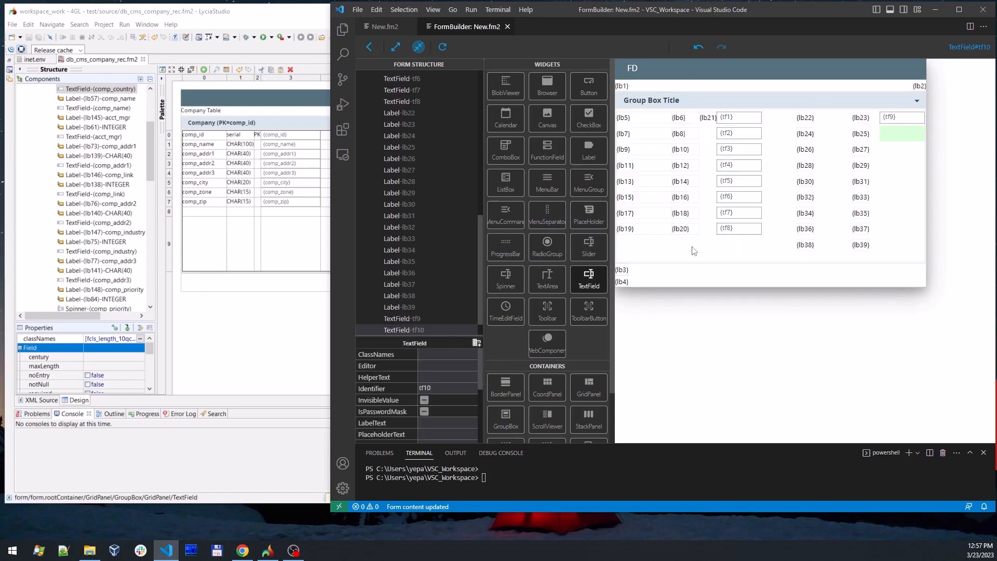
drag(592, 283, 887, 151)
drag(589, 280, 886, 165)
- Fill rows five to eight of the GroupBox GridPanel's eighth column with a Spinner, a Calendar, a CheckBox and a TextField
drag(511, 130, 886, 208)
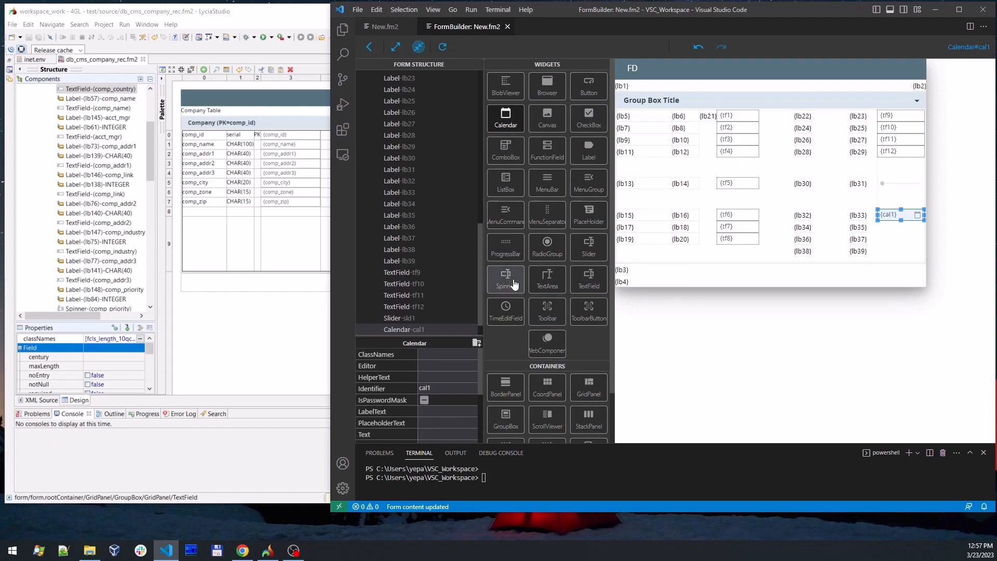
drag(514, 283, 908, 186)
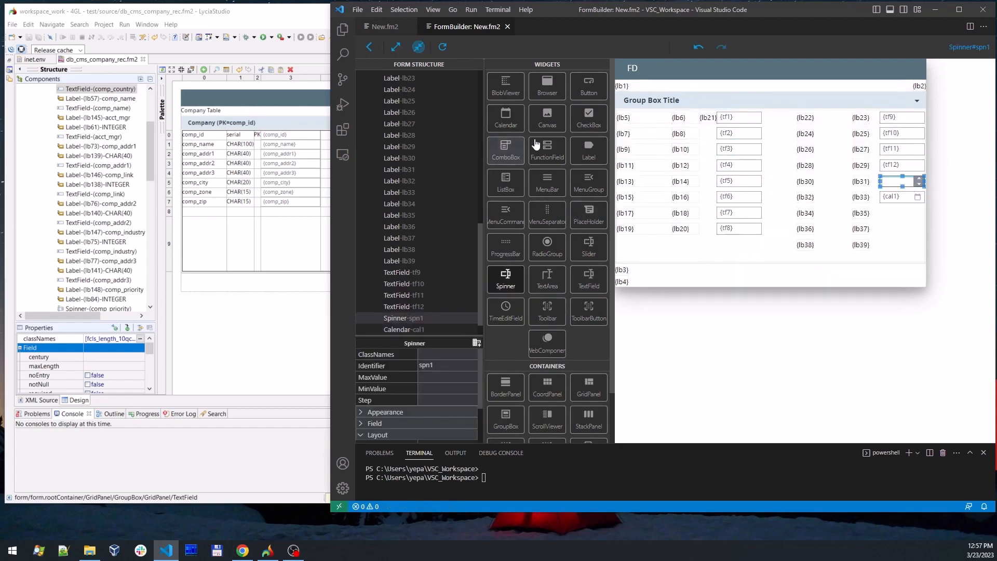
drag(587, 119, 893, 212)
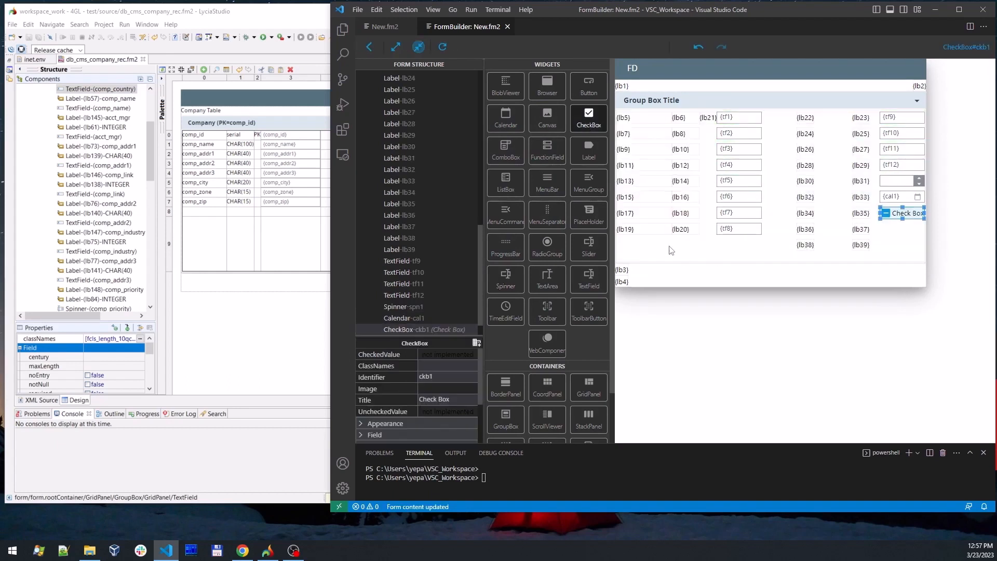
drag(588, 279, 899, 226)
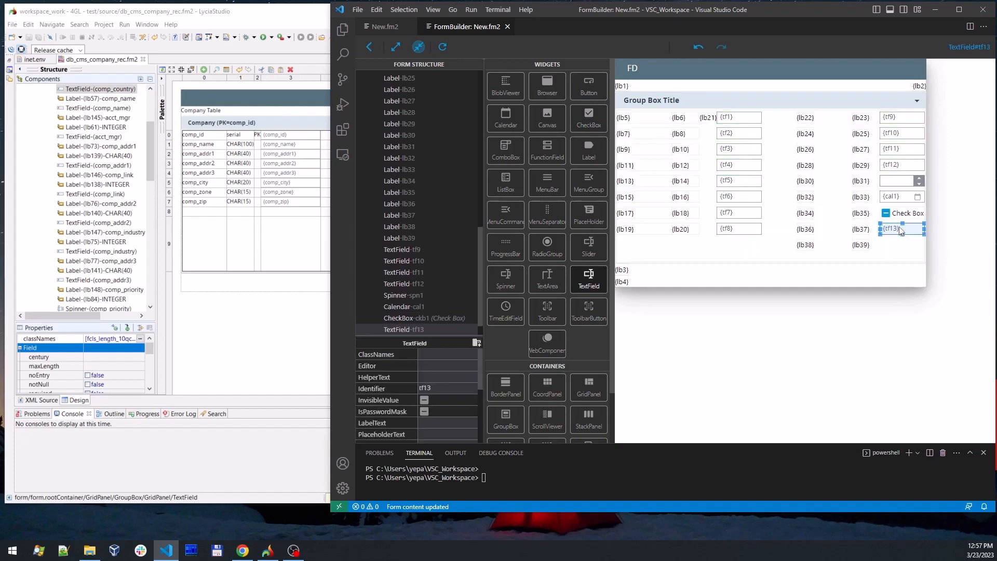
- Following the reference form's comp_notes area, place a TextArea in the tenth row of the GroupBox GridPanel's sixth column
click(298, 322)
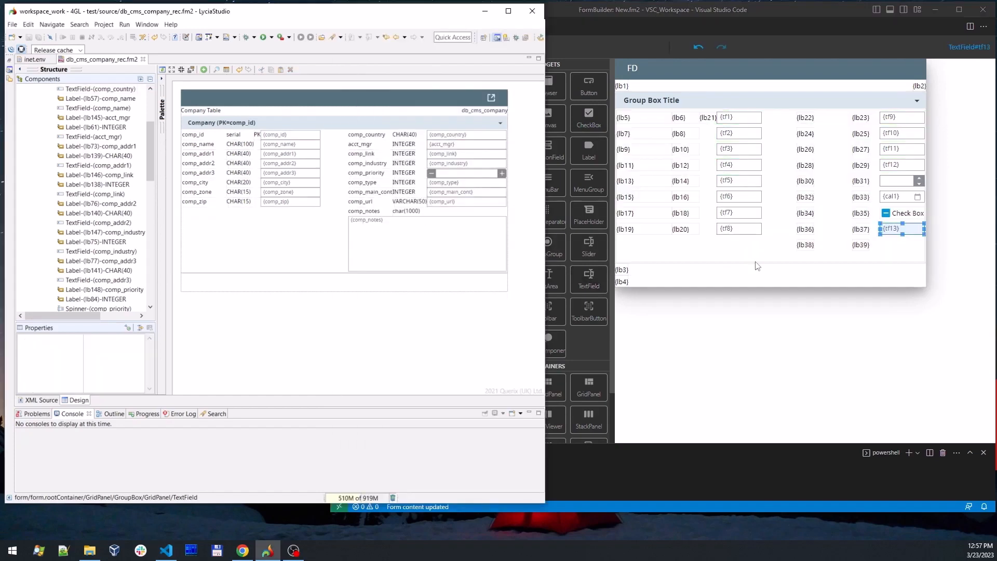
click(366, 241)
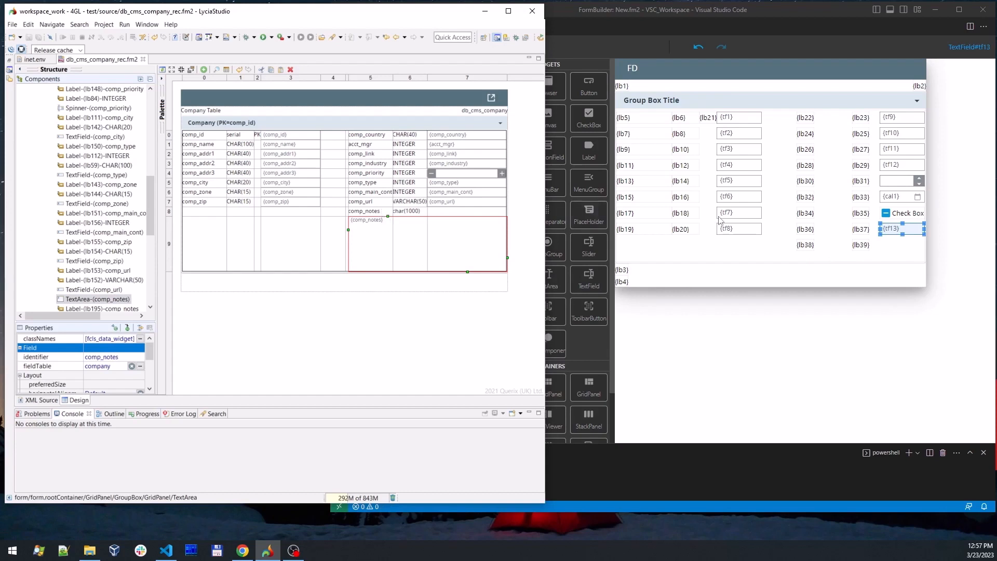
click(812, 259)
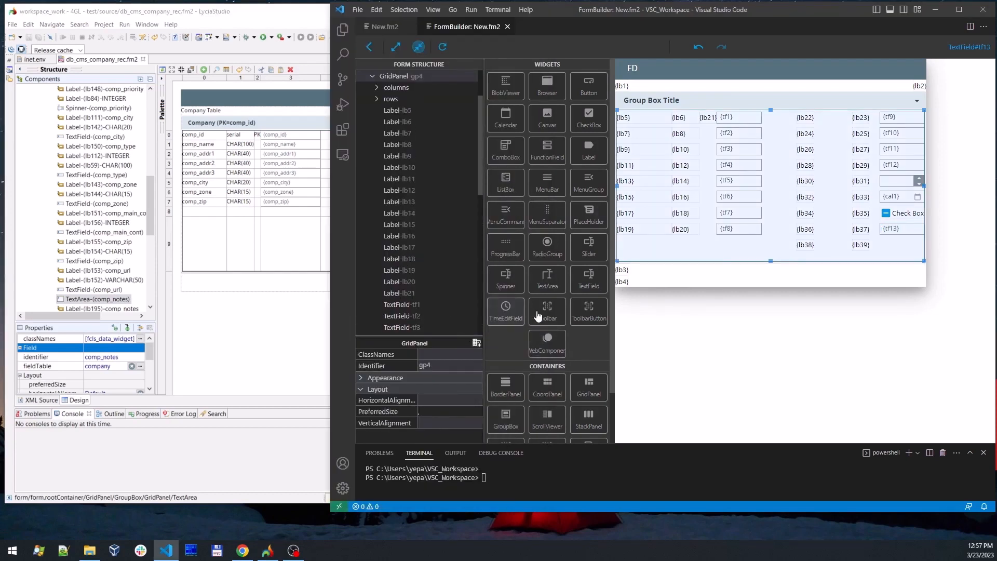
click(547, 286)
drag(546, 284, 806, 256)
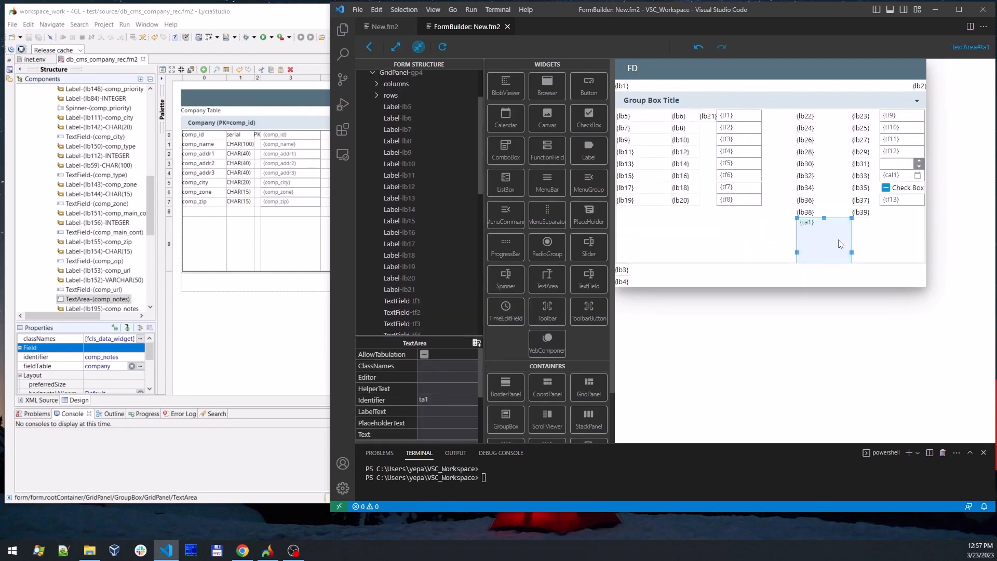
- Set the TextArea's grid width to 3 and compare its span with the reference form's comp_notes area
scroll(446, 389, down, 3)
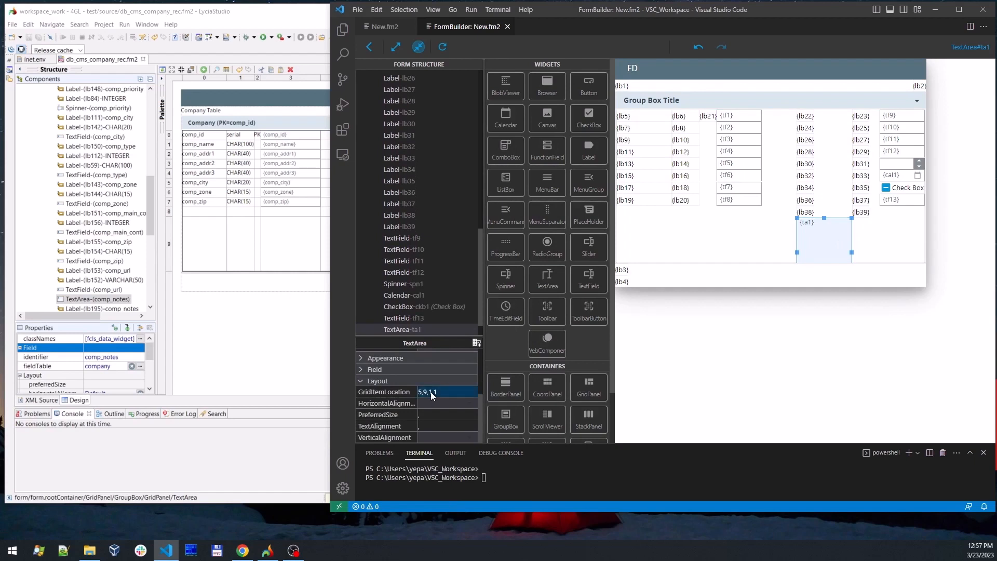
click(431, 392)
click(379, 334)
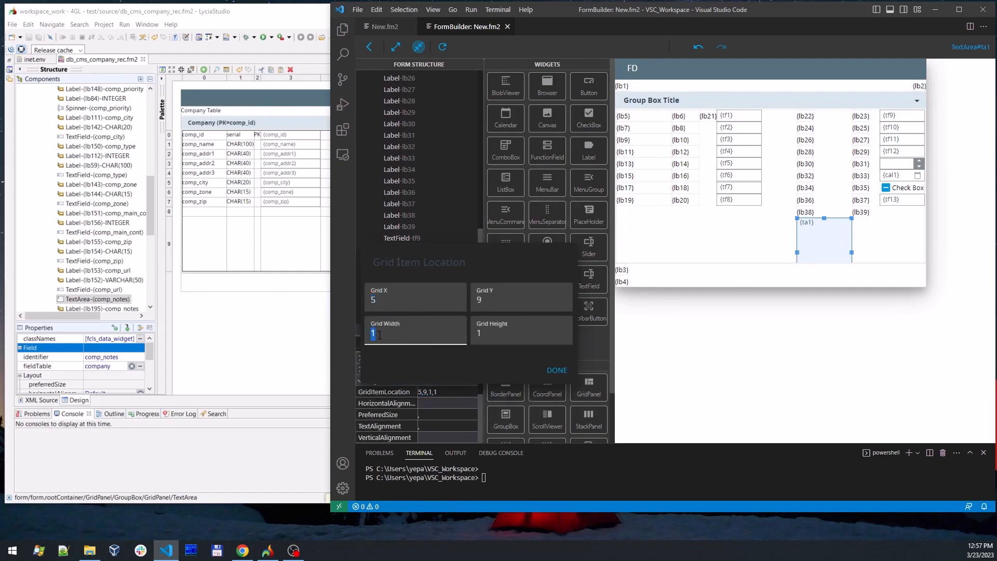
text(3)
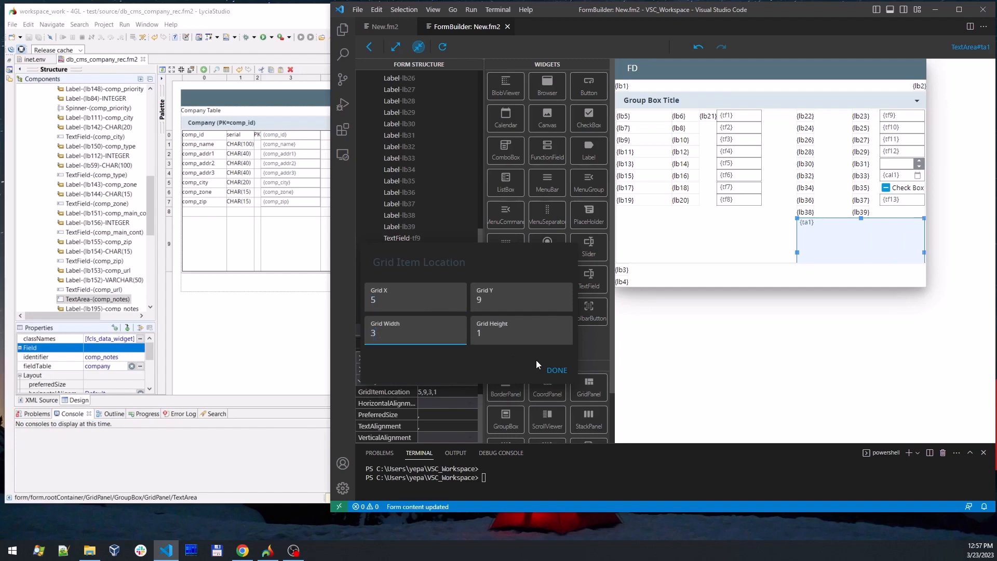
click(548, 370)
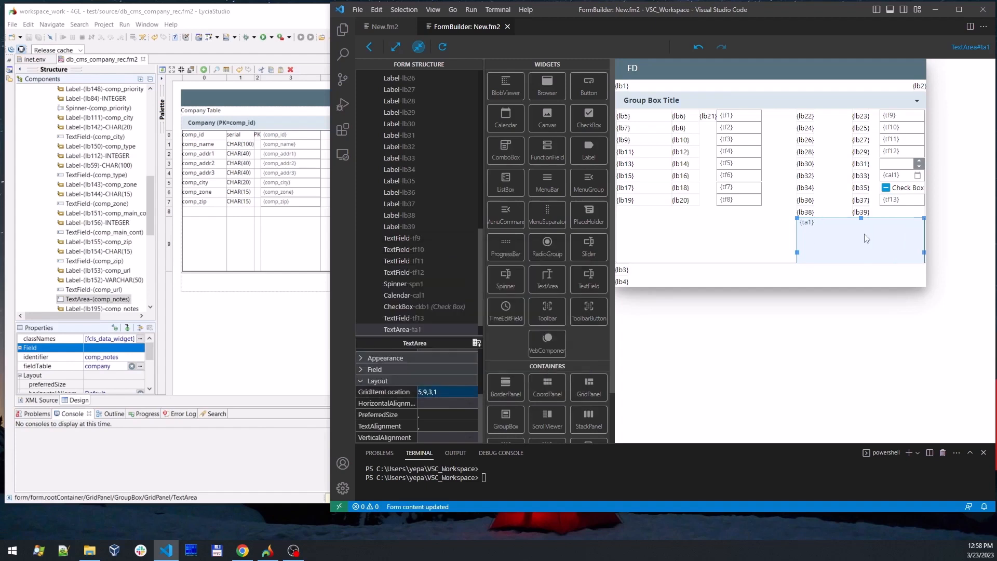
click(850, 234)
click(308, 255)
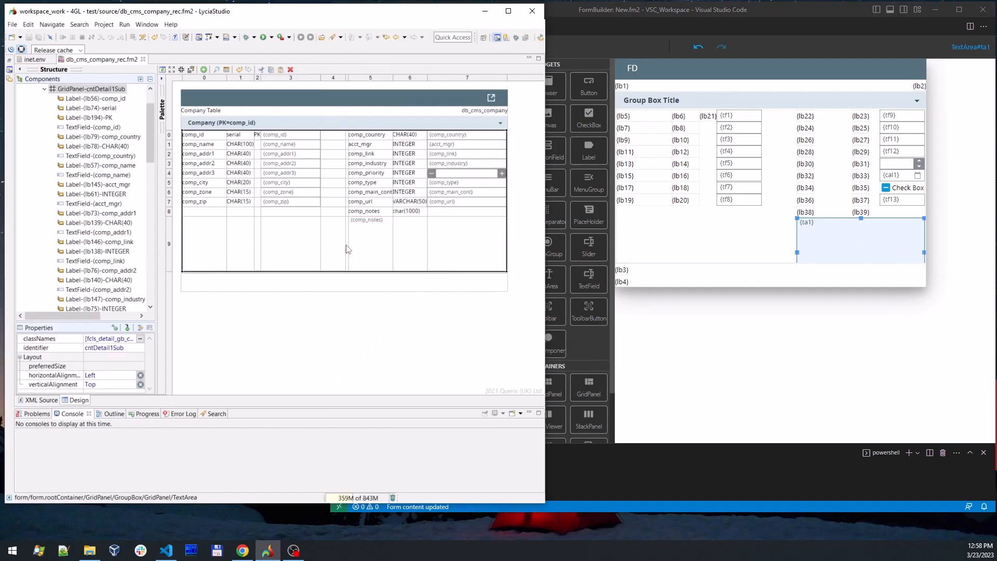
click(362, 228)
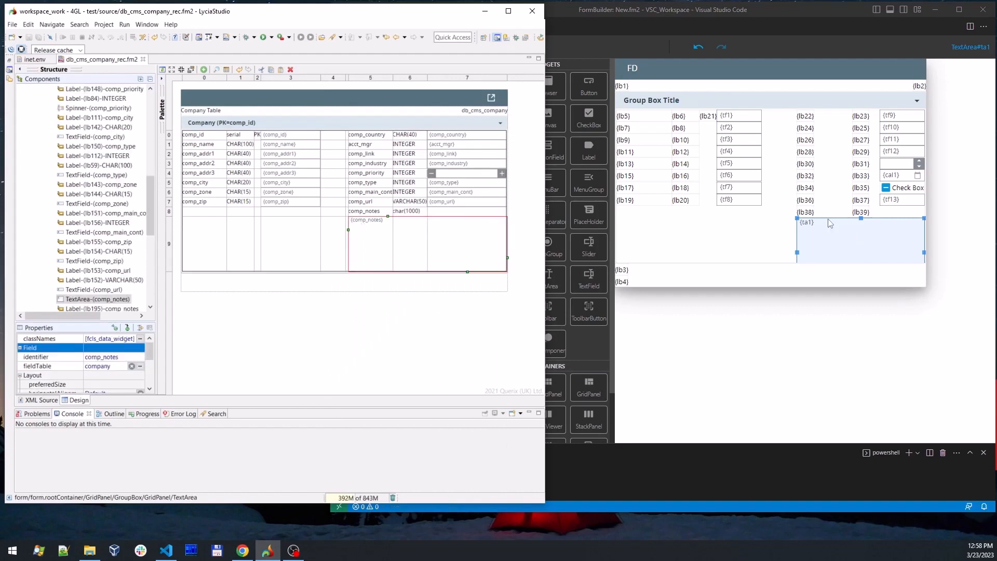
- Set the GroupBox GridPanel's vertical alignment to Top and its horizontal alignment to Default
click(790, 131)
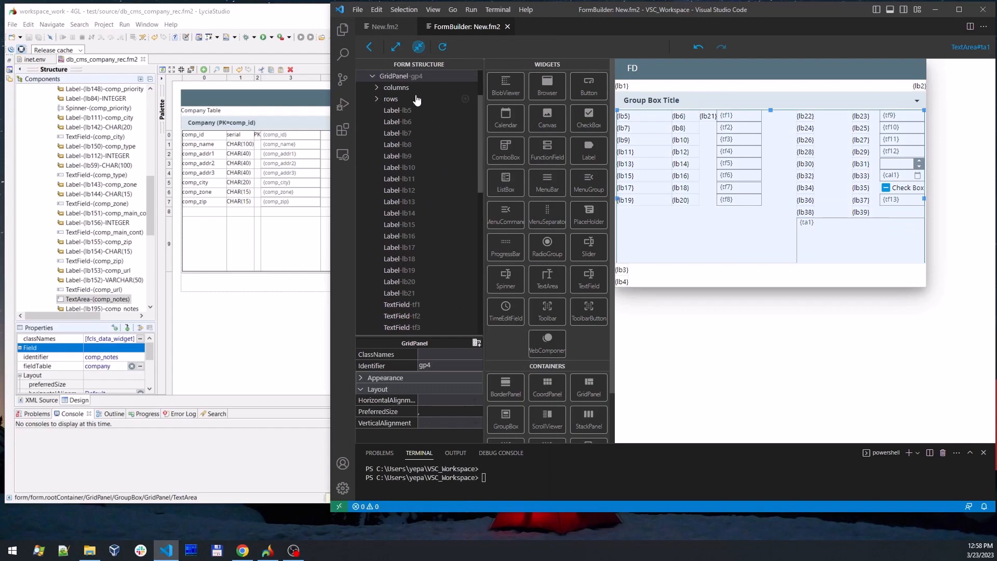
click(373, 76)
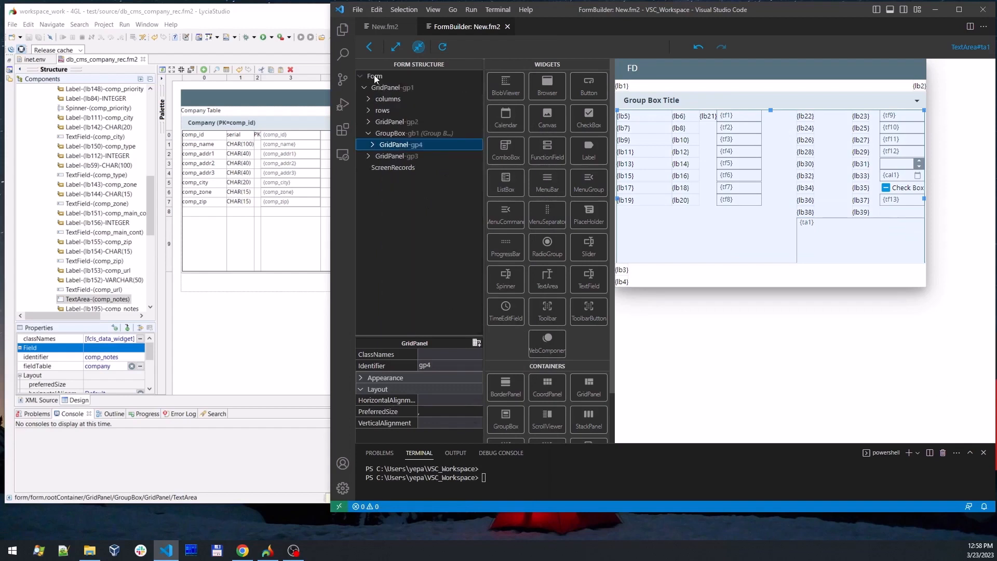
click(385, 147)
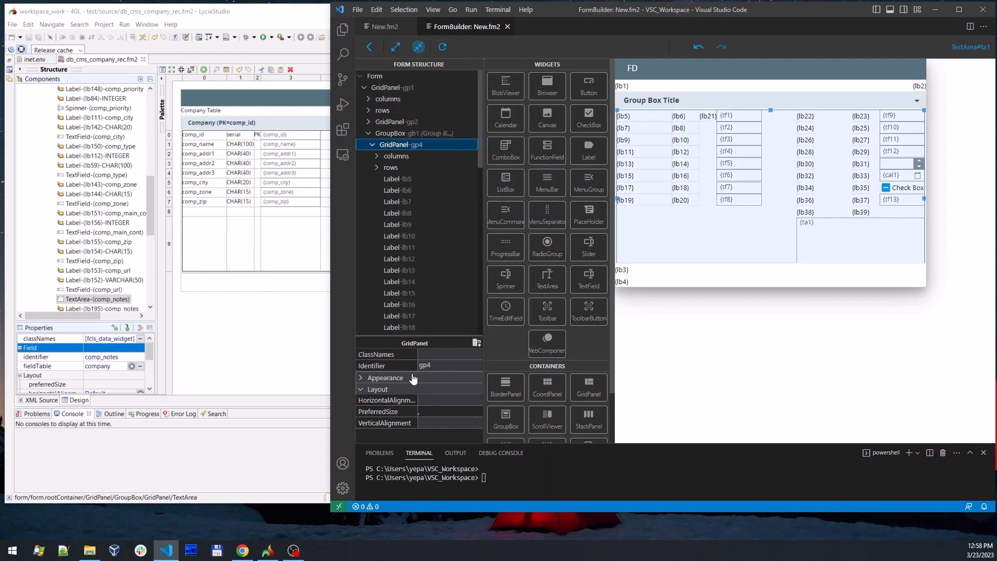
drag(424, 335, 432, 239)
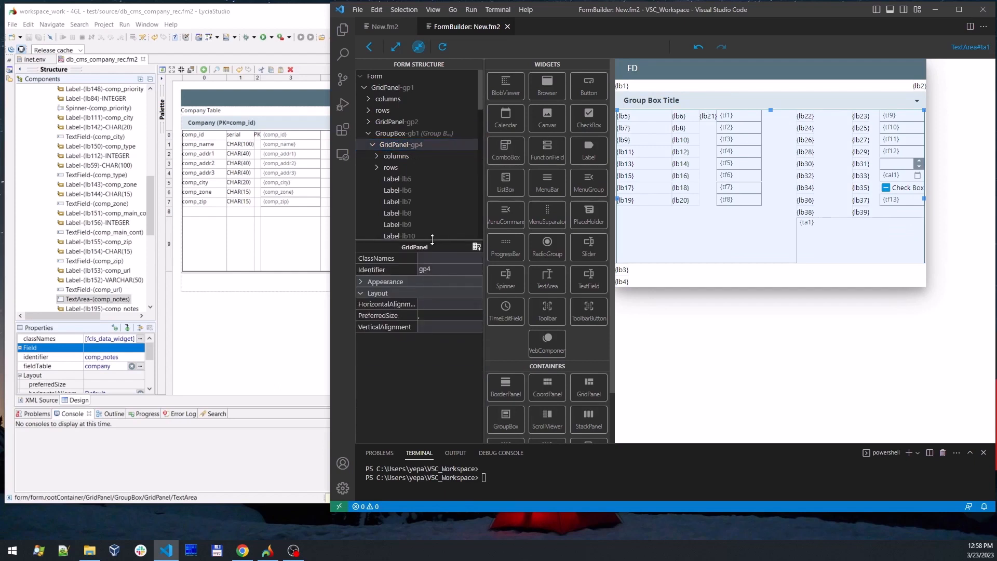
click(474, 328)
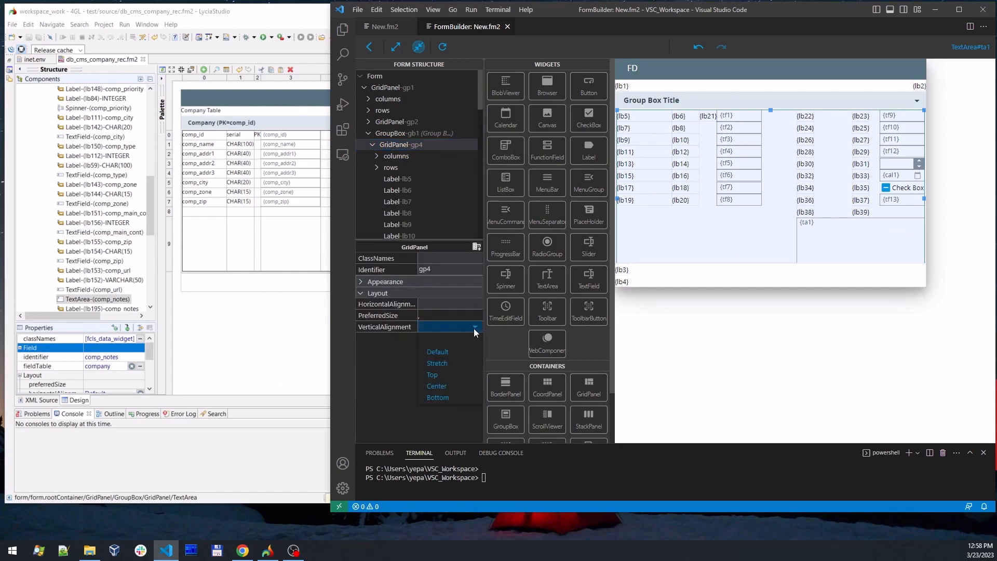
click(449, 342)
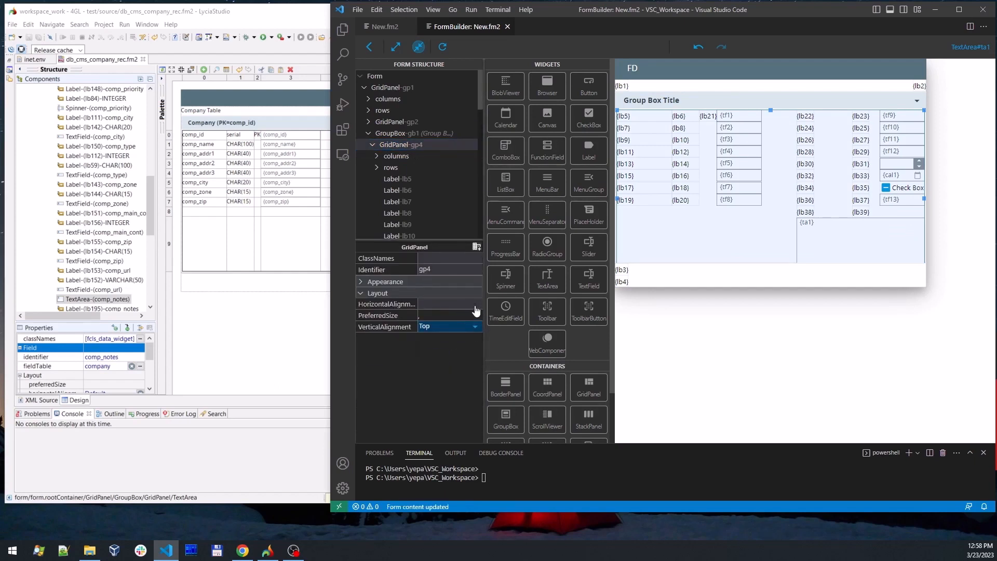
click(477, 311)
click(453, 324)
- Preview the form stretched to the whole preview area, widen and reposition the editor window, and return the form to its compact size
click(397, 47)
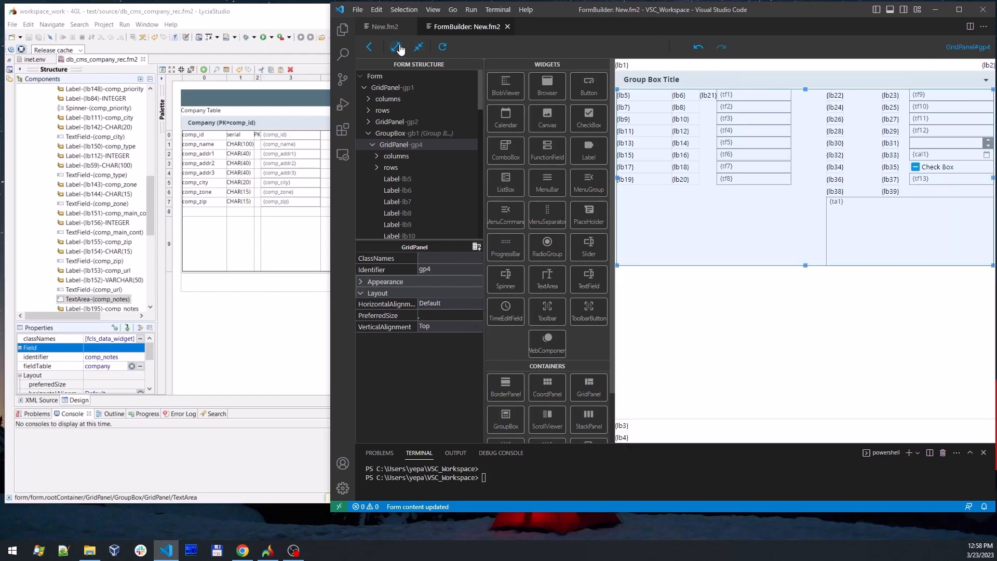
drag(683, 11, 502, 67)
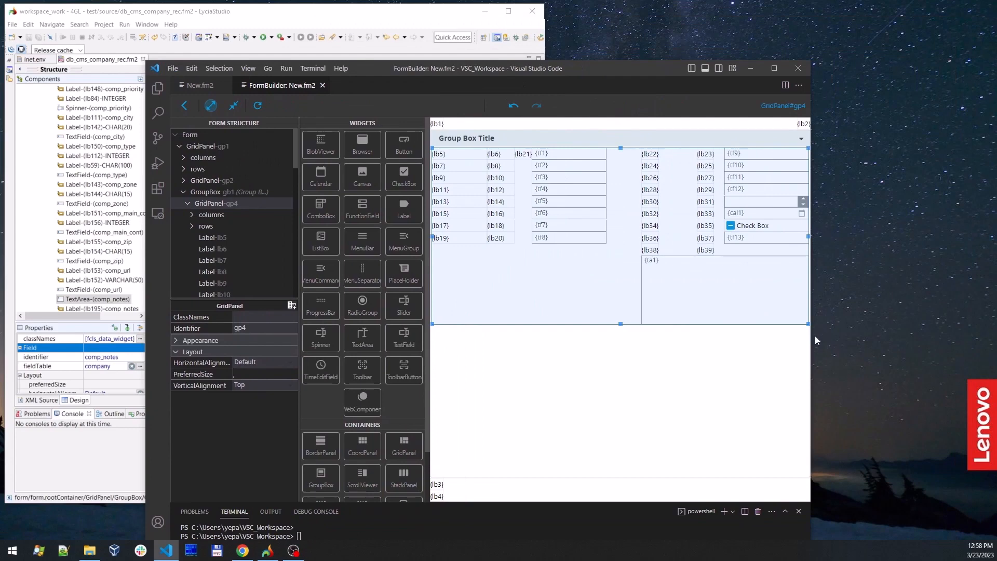
drag(810, 338, 864, 338)
drag(679, 67, 772, 20)
click(328, 59)
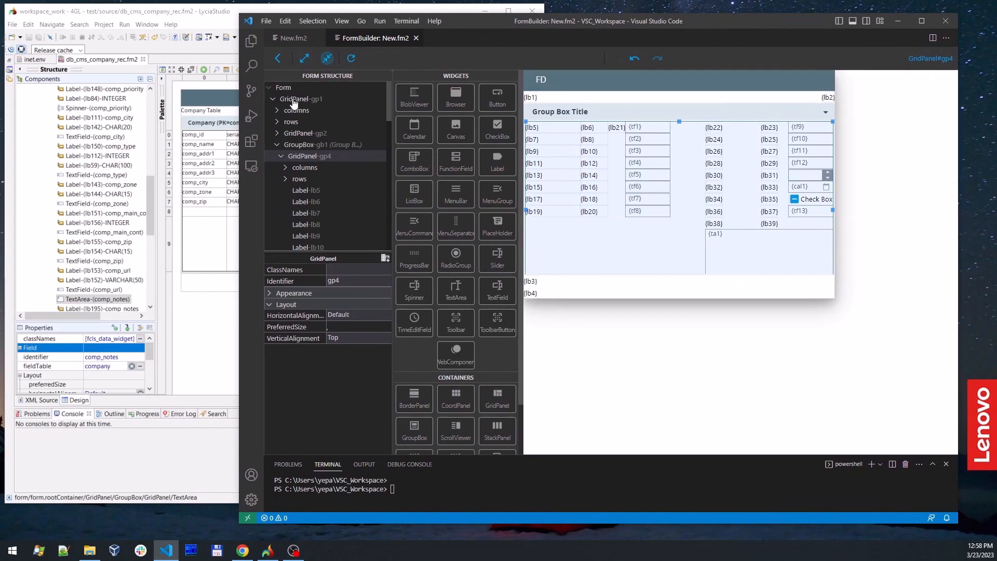
- Set the vertical alignment of the form's outermost GridPanel to Top
double_click(294, 100)
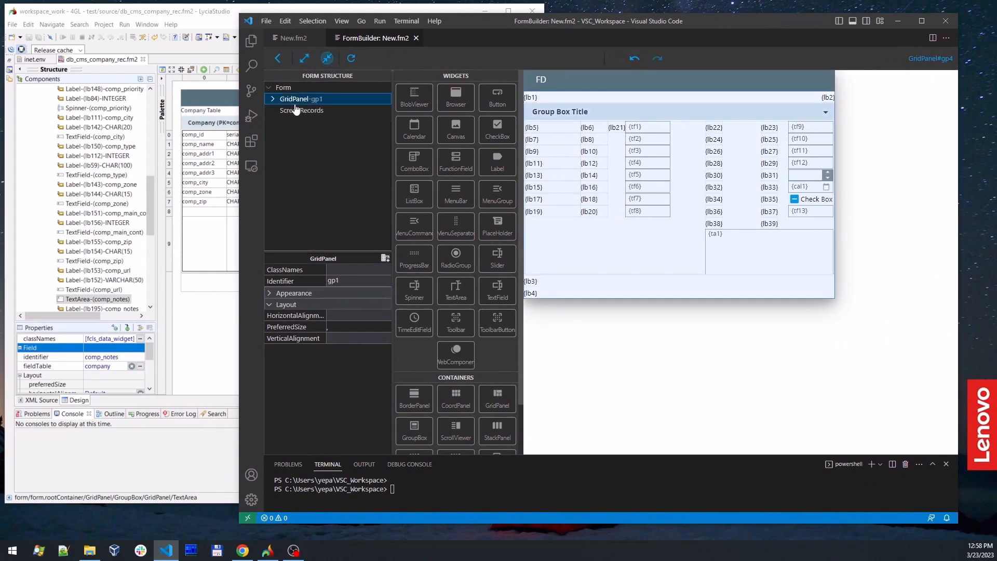
click(385, 341)
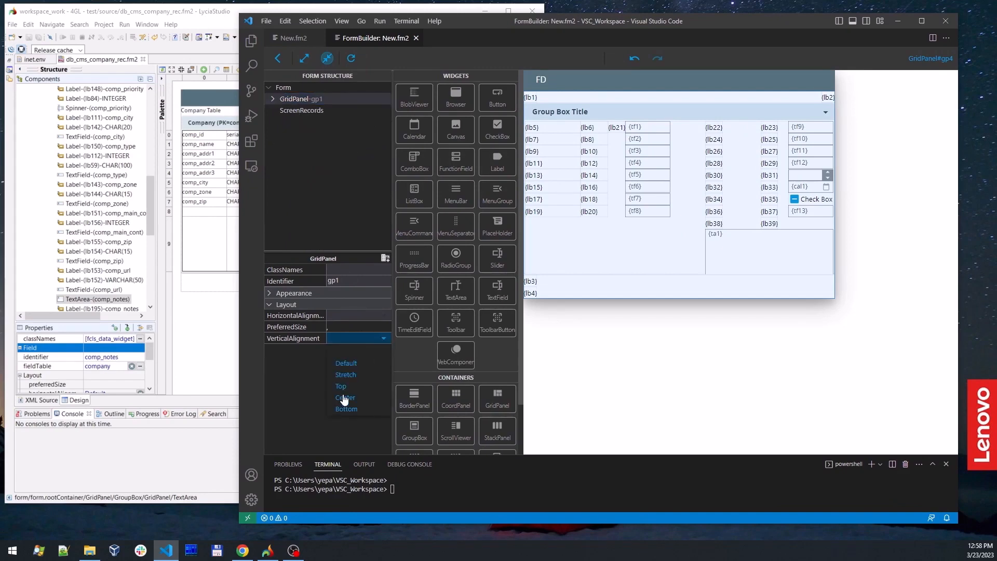
click(341, 388)
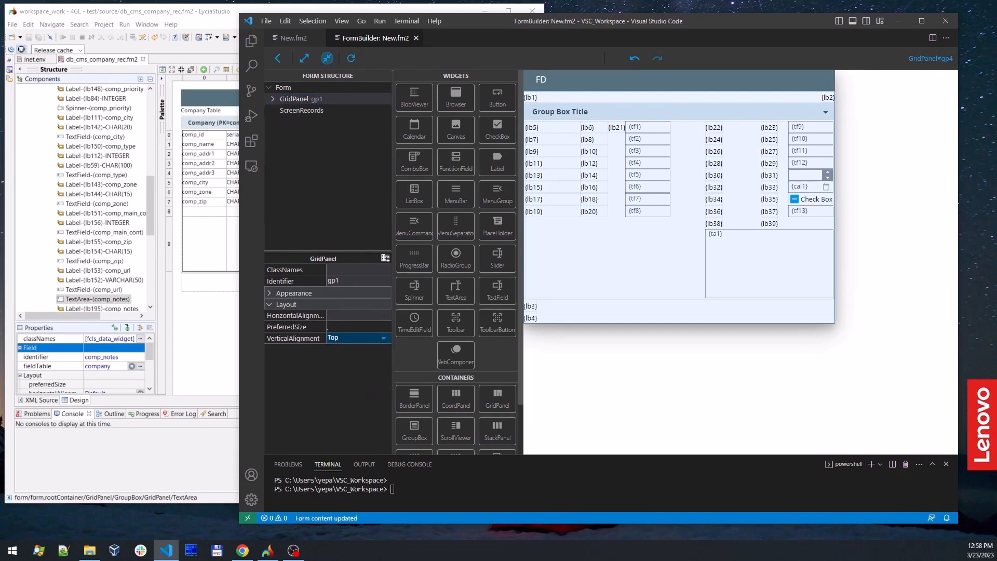
- Check the alignment of rootContainer in the LyciaStudio reference form and set the new form's outermost GridPanel to horizontal alignment Left
drag(152, 177, 151, 101)
click(63, 99)
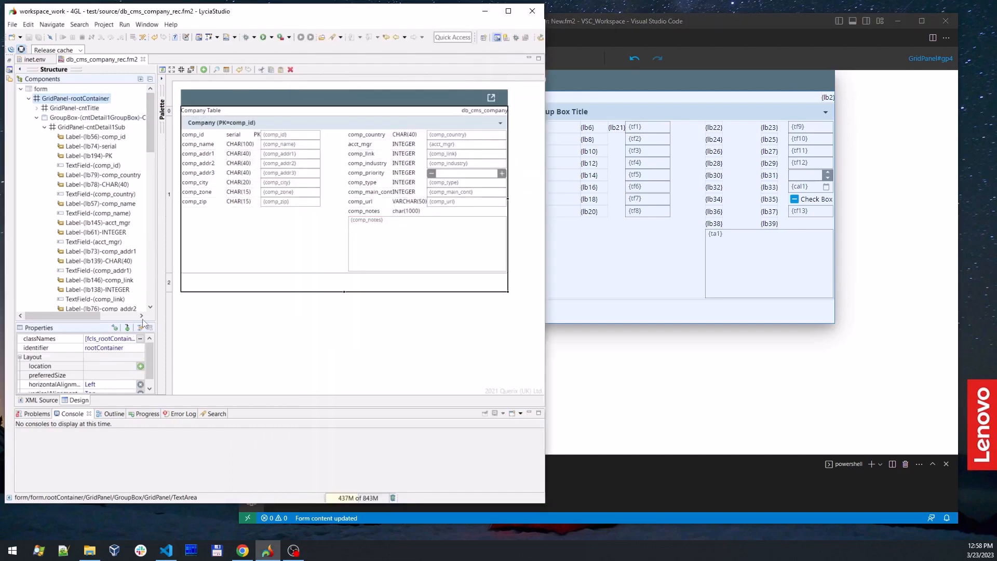
drag(117, 320, 116, 292)
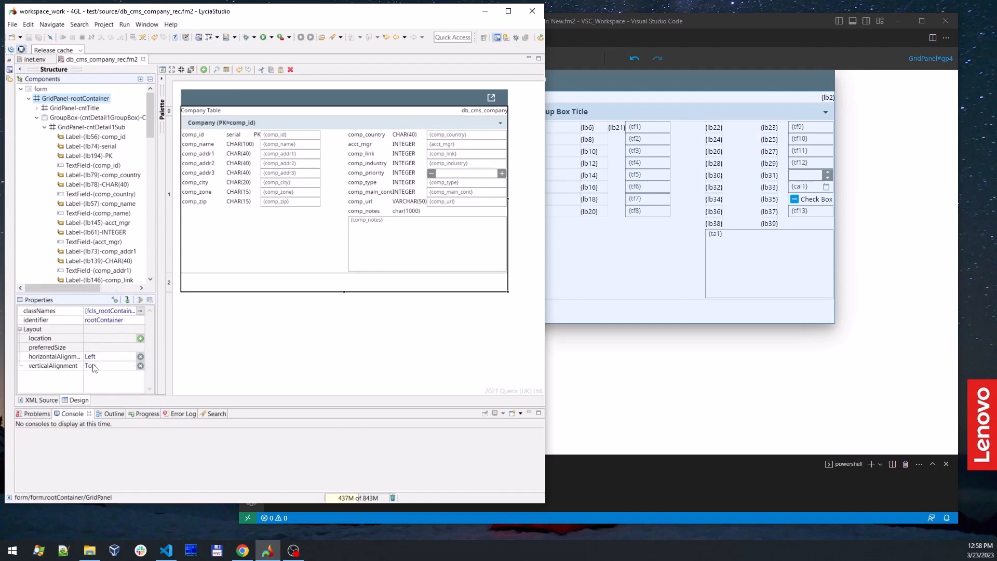
click(644, 98)
click(384, 318)
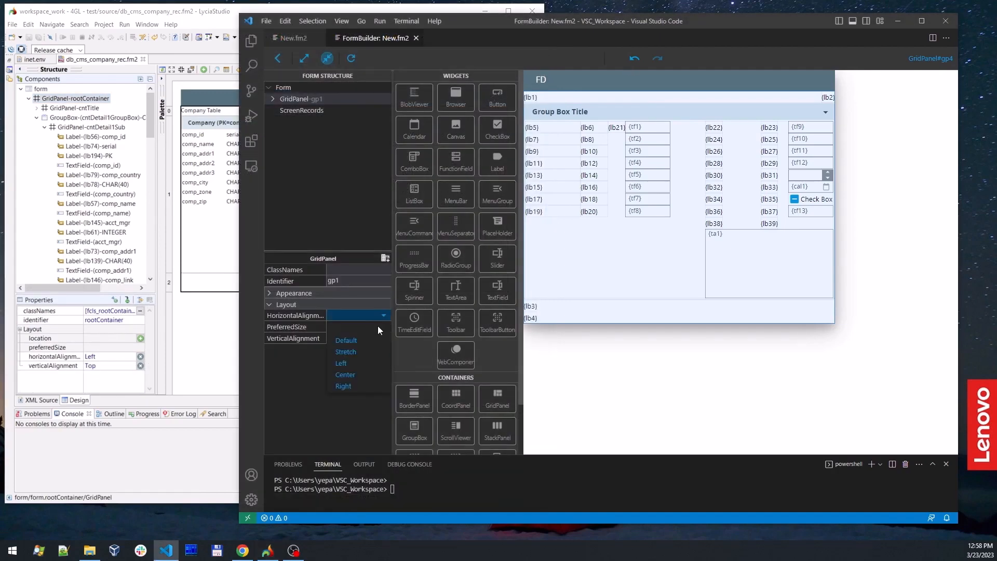
click(350, 365)
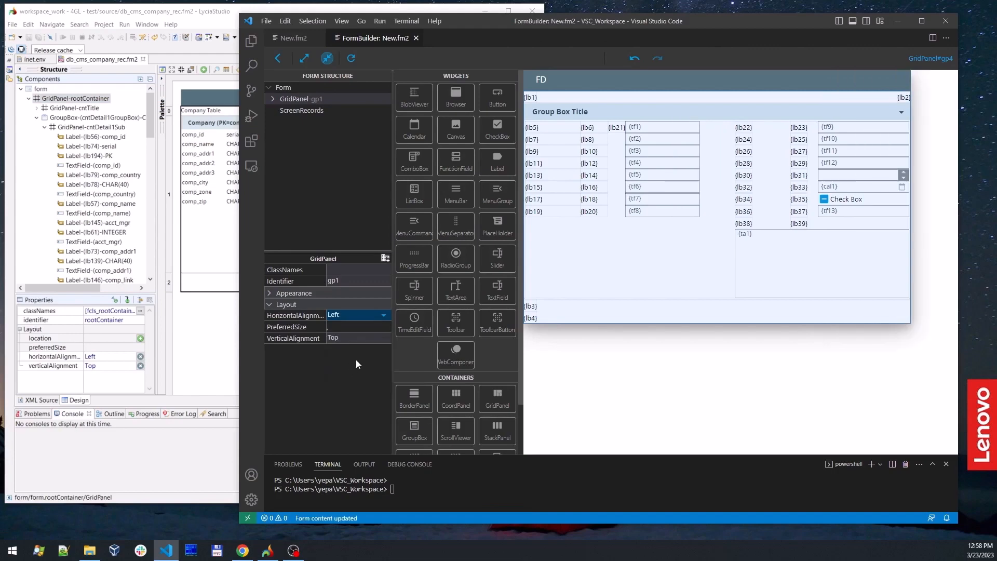
- Set the GroupBox's horizontal alignment to Default and open its vertical alignment options
click(273, 100)
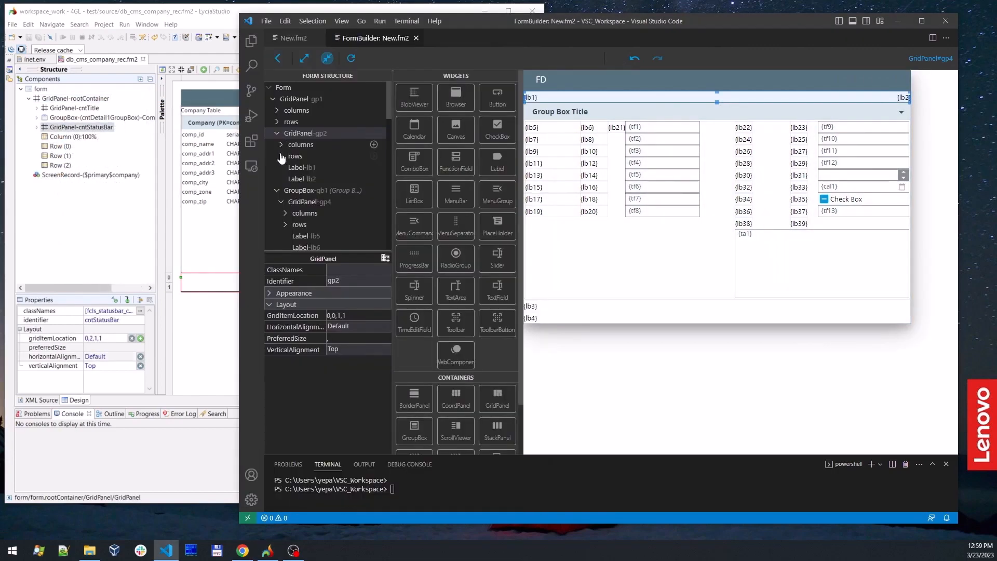
click(278, 136)
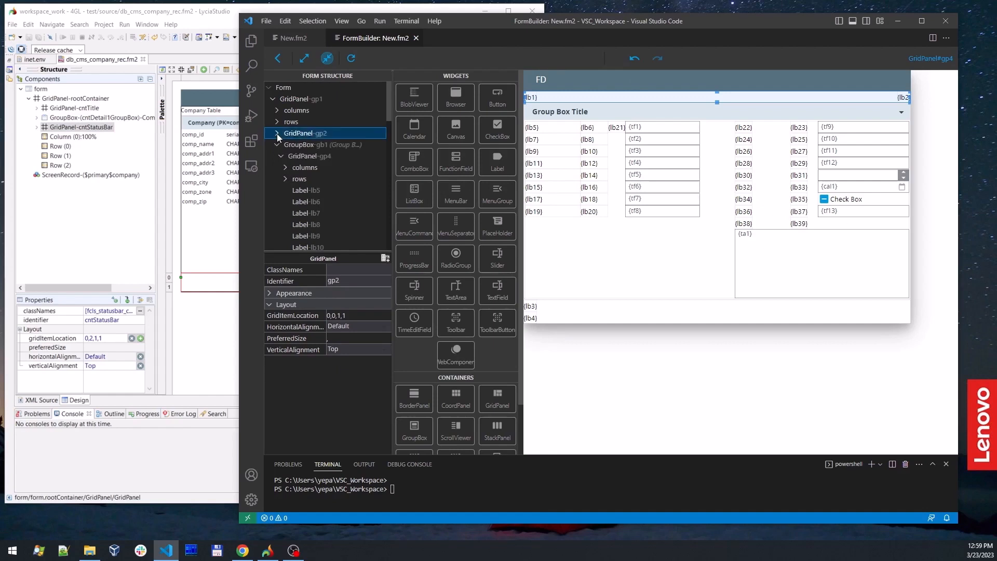
click(299, 147)
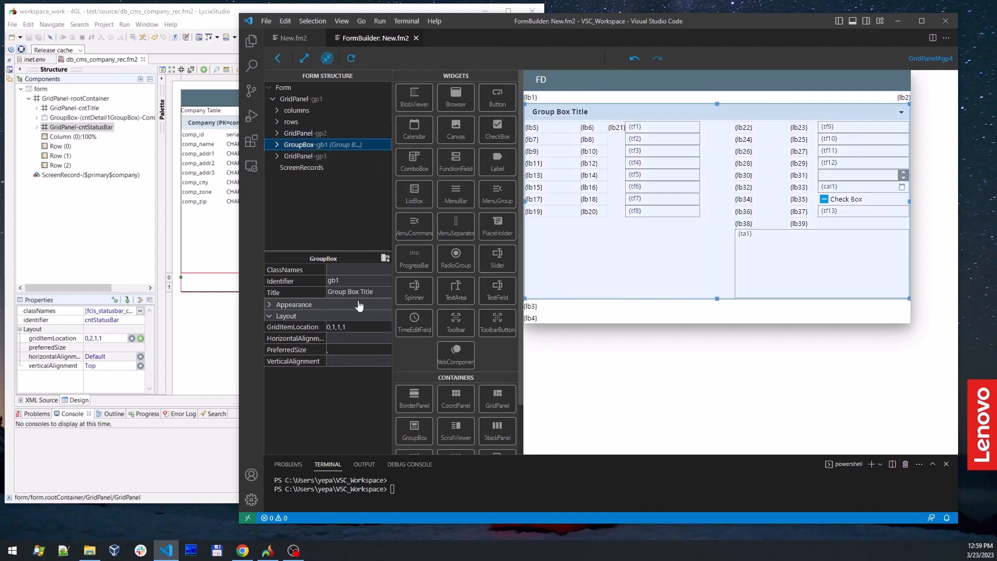
click(384, 341)
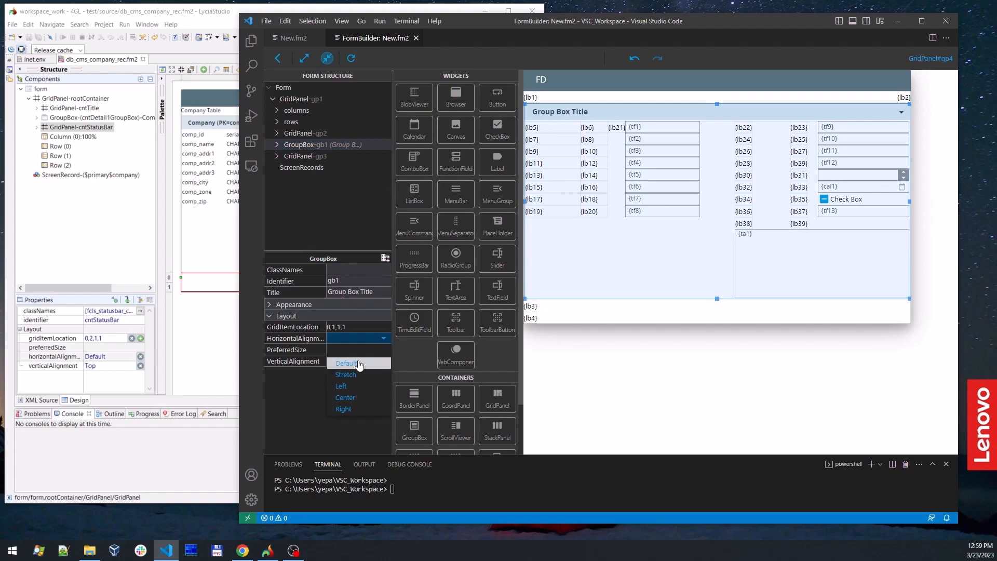
click(347, 363)
click(380, 362)
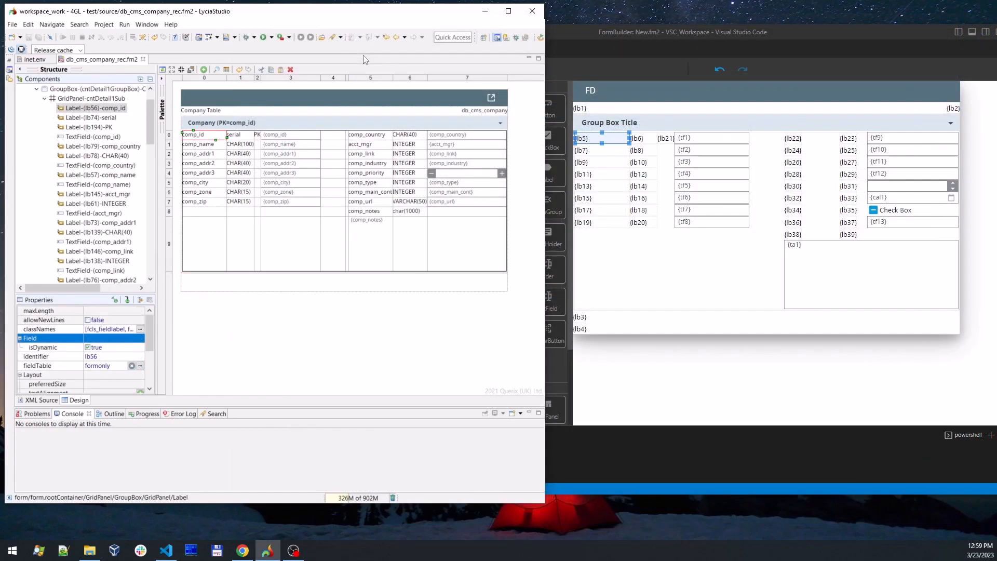
- Set the horizontal alignment of labels lb22 and lb23, in the first row of the GroupBox grid, to Stretch
click(798, 144)
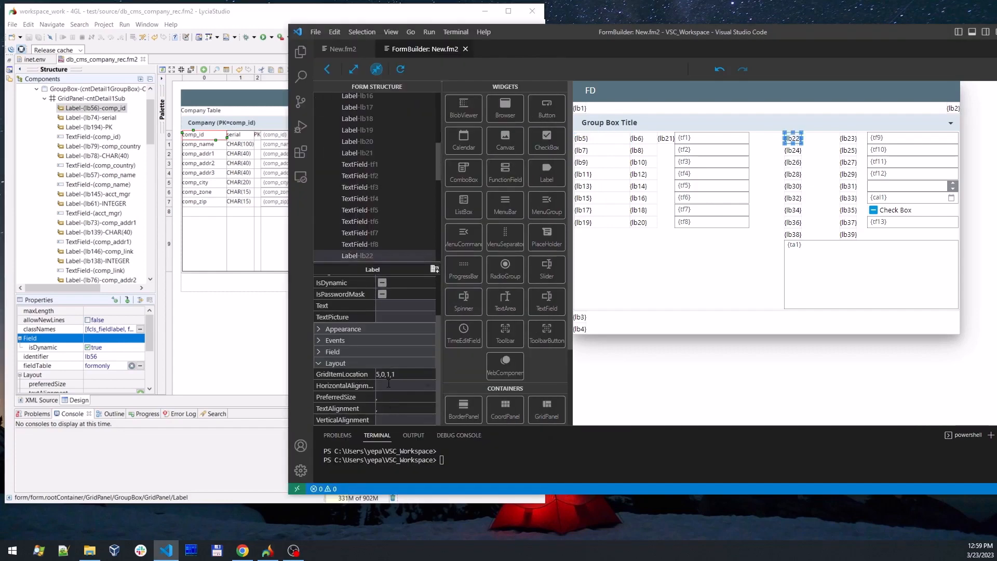
click(429, 390)
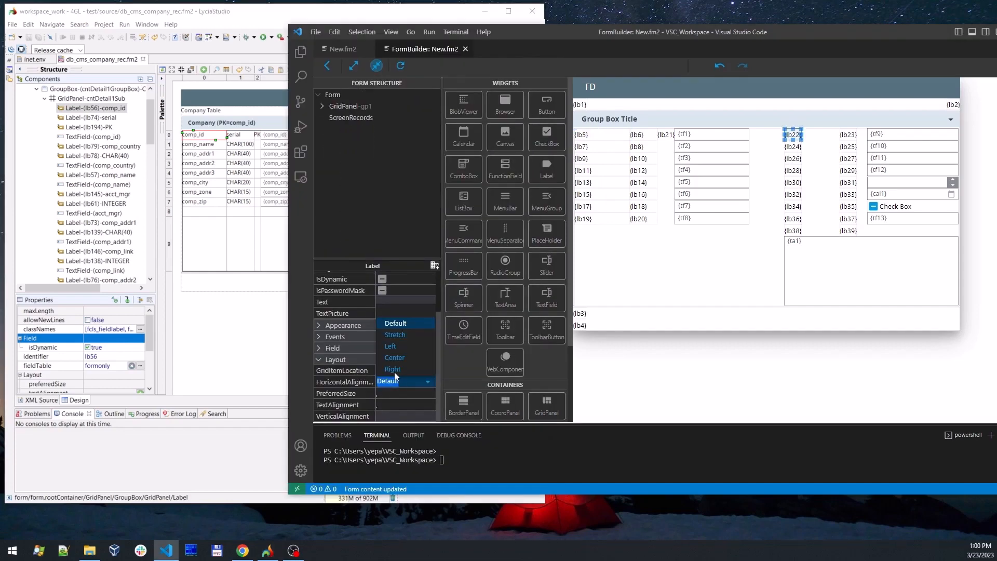
click(398, 336)
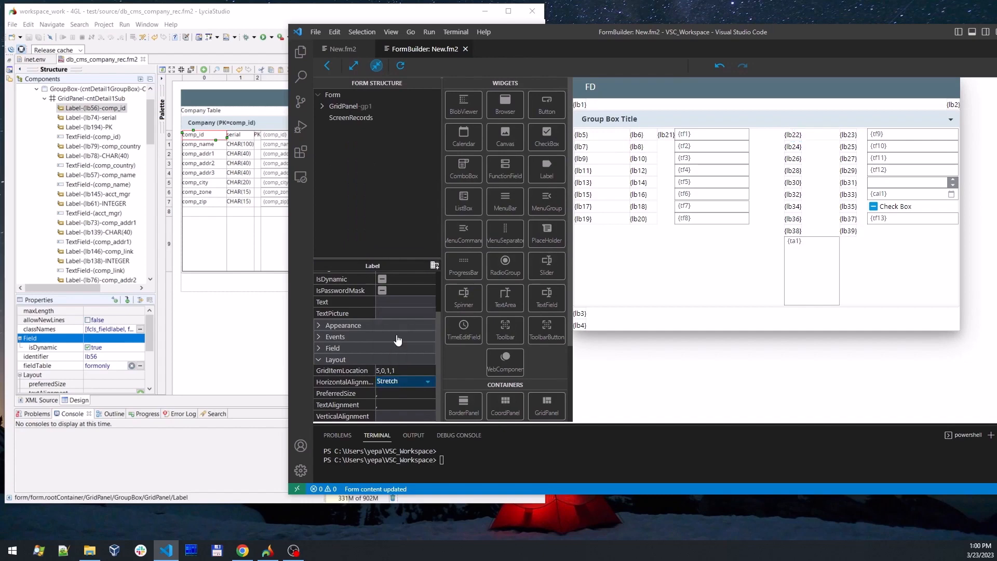
click(850, 136)
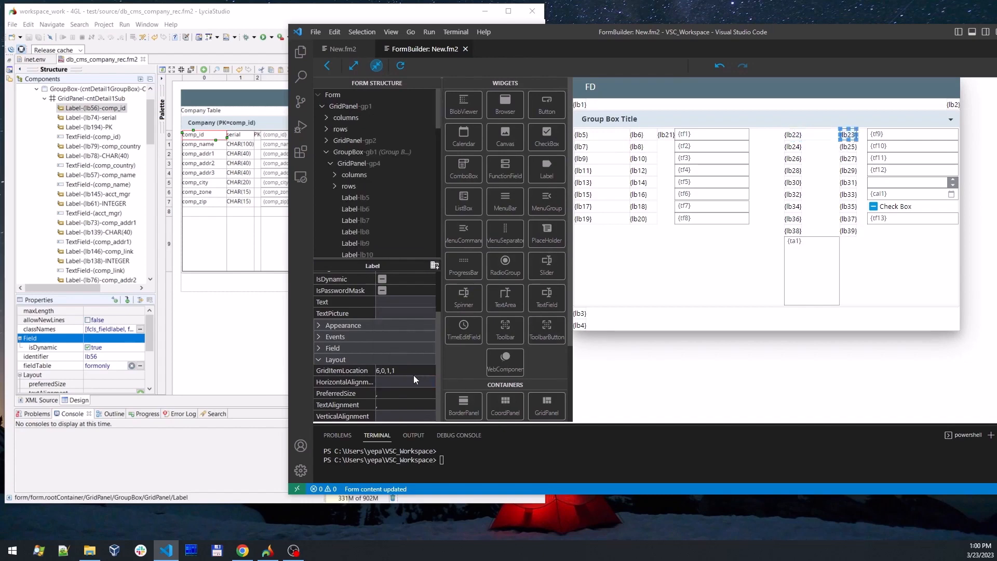
click(429, 384)
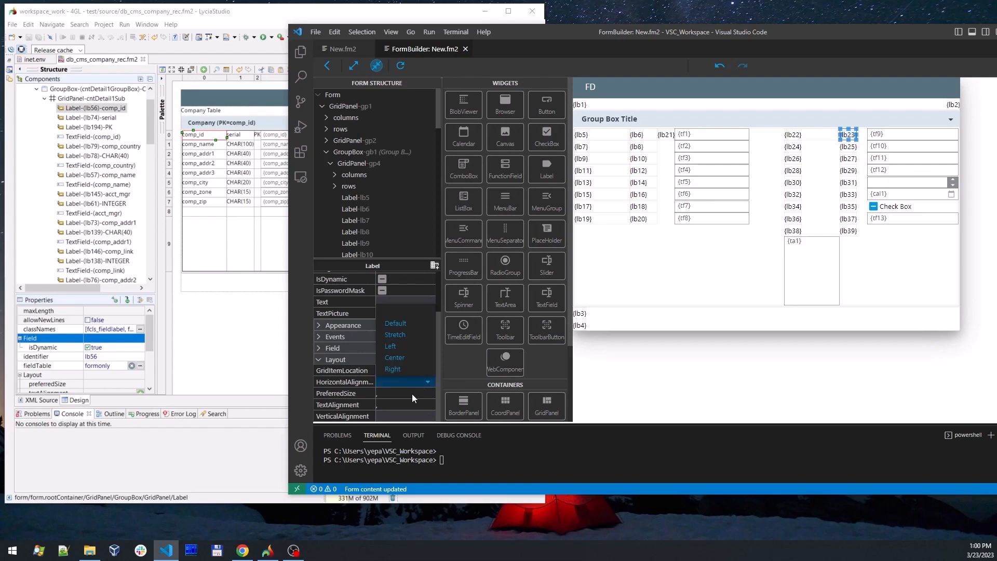
click(397, 335)
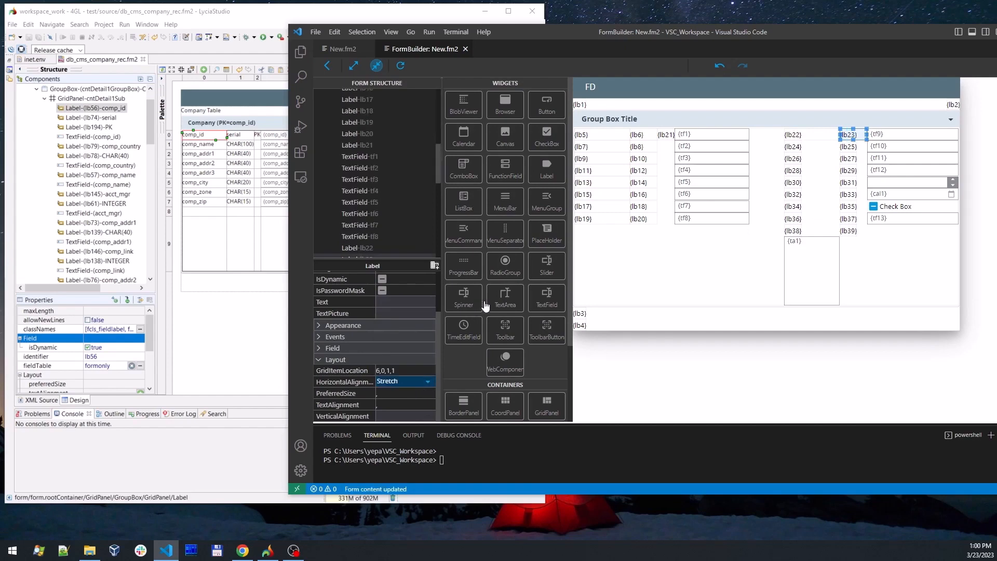
- Set the horizontal alignment of labels lb24 and lb25, in the second row of the GroupBox grid, to Stretch
click(798, 148)
click(428, 382)
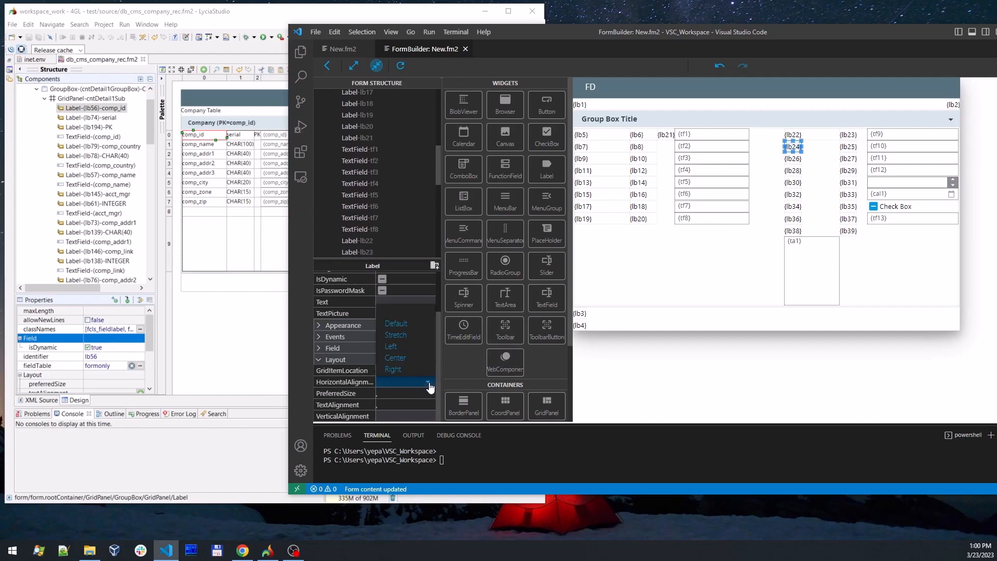
click(395, 335)
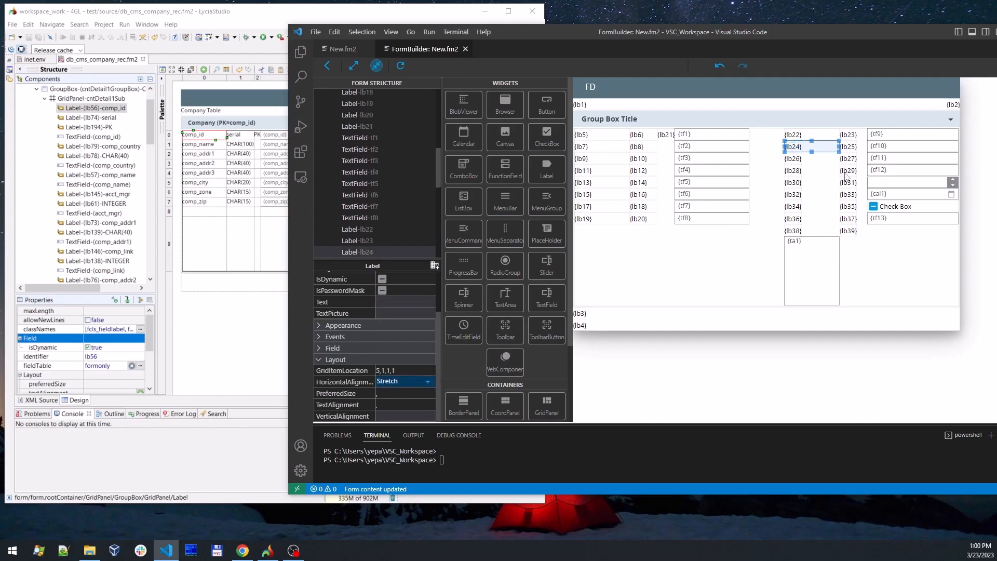
click(849, 148)
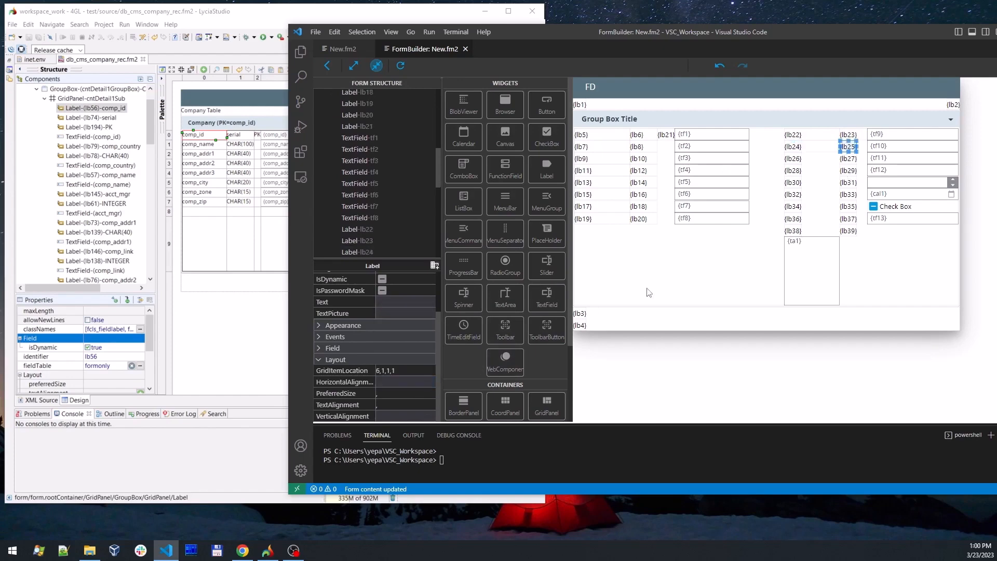
click(429, 383)
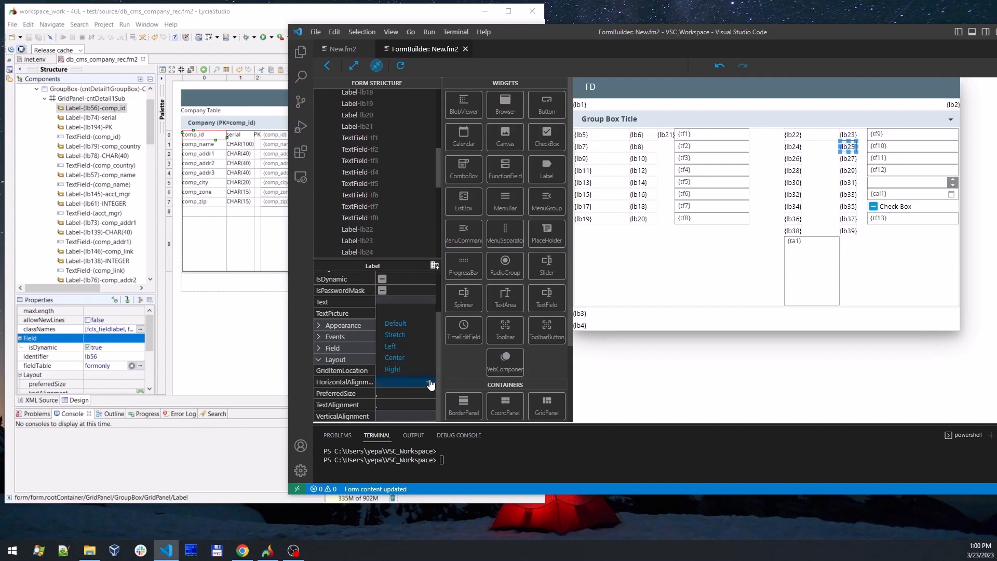
click(406, 335)
- Inspect the layout properties of the Calendar and label lb22, and switch to the reference form in LyciaStudio
click(906, 195)
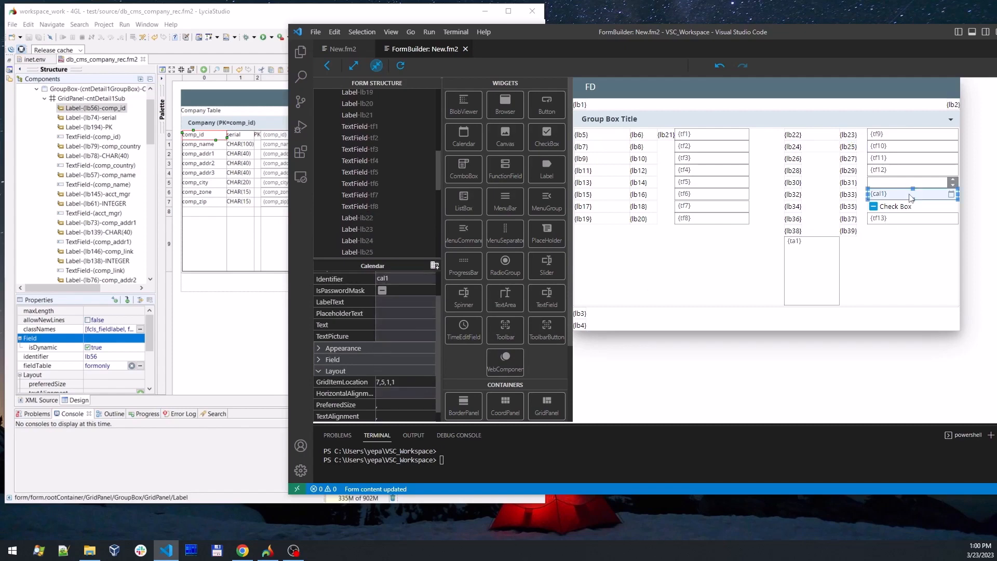
click(813, 137)
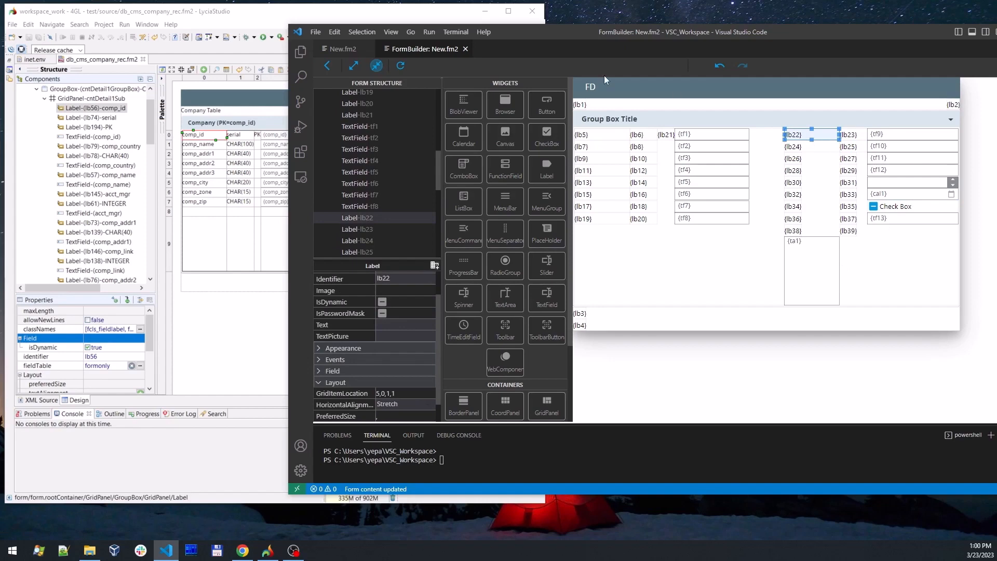
click(404, 20)
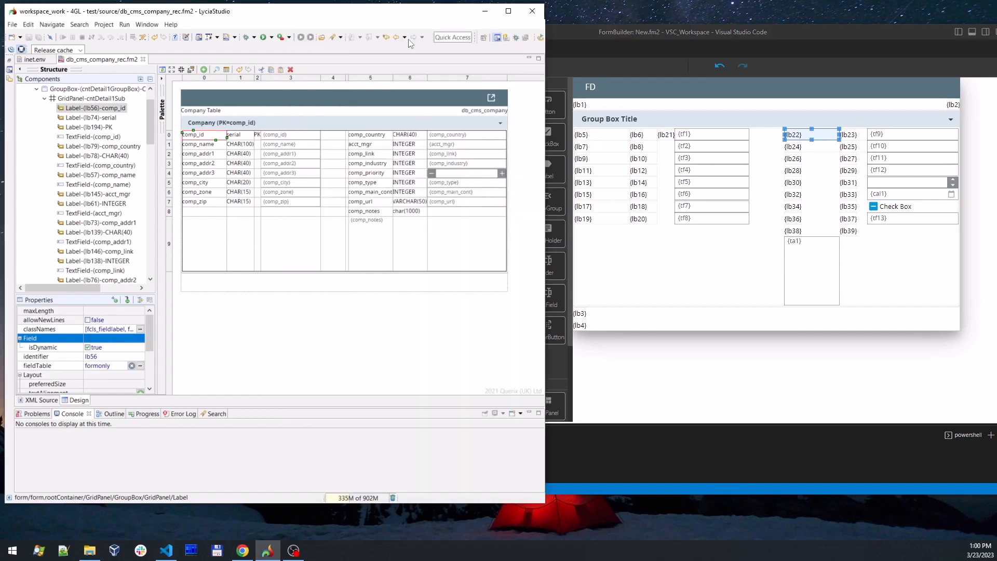